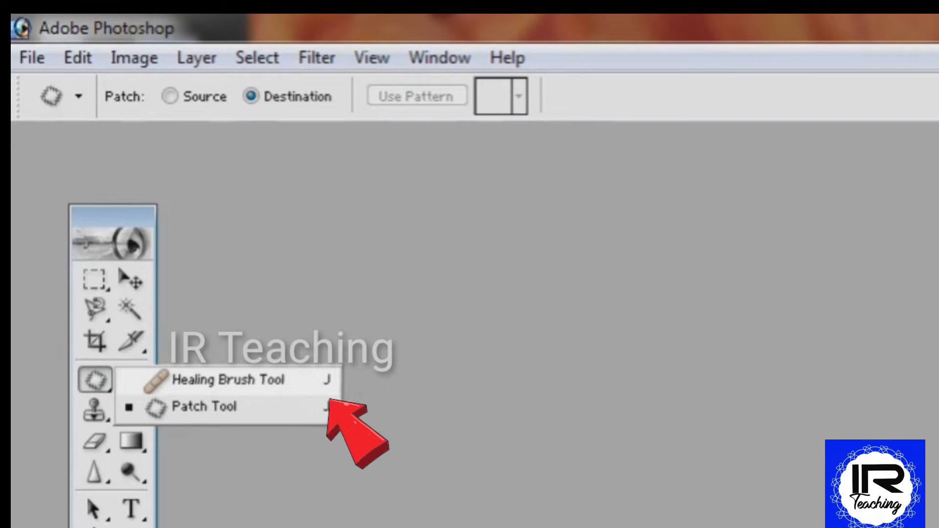
# Choose the Healing Brush tool and convert the background of images_(68).jpeg into Layer 0.
pyautogui.click(227, 380)
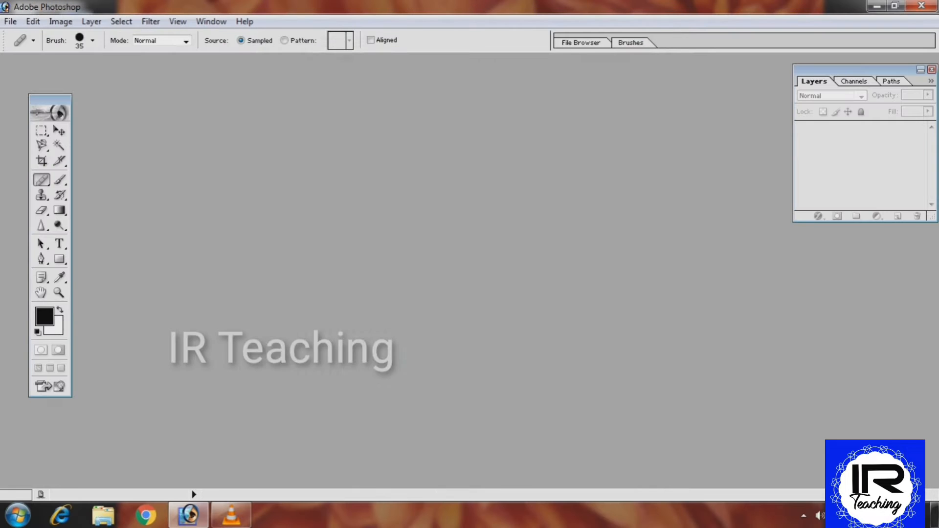
pyautogui.moveTo(163, 69); pyautogui.dragTo(269, 80)
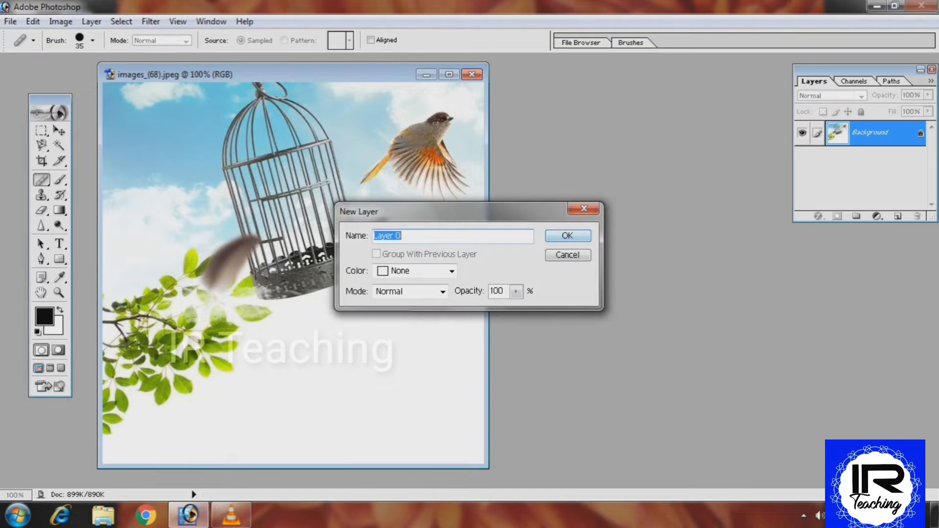
pyautogui.press('Return')
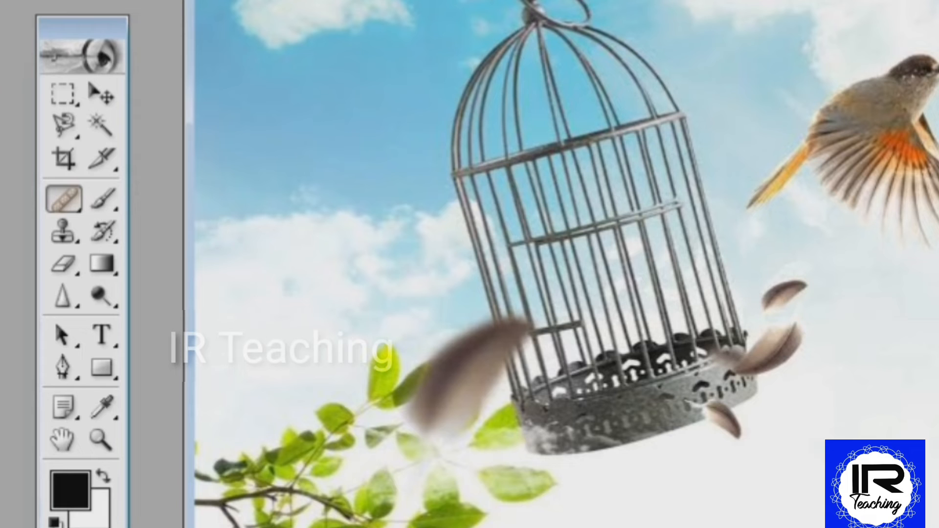
# Set the Healing Brush diameter to 53 px.
pyautogui.click(41, 179)
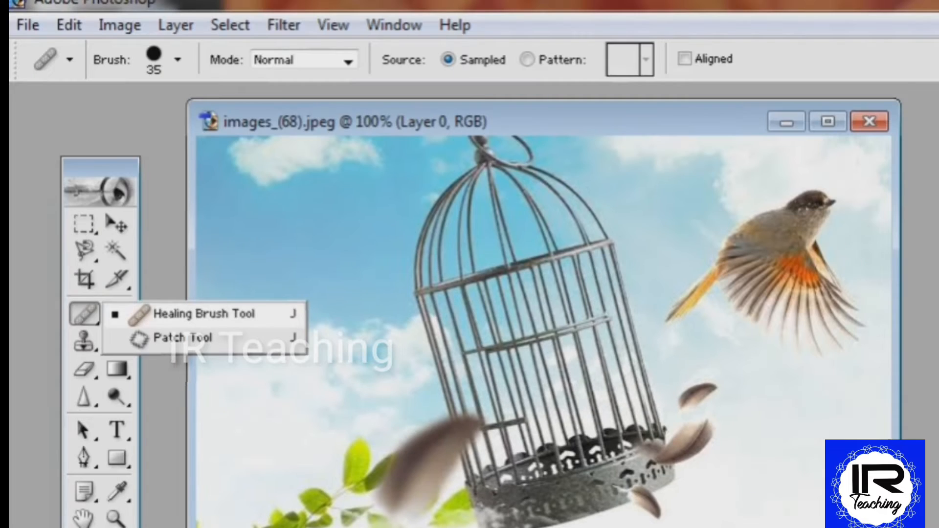
pyautogui.click(206, 314)
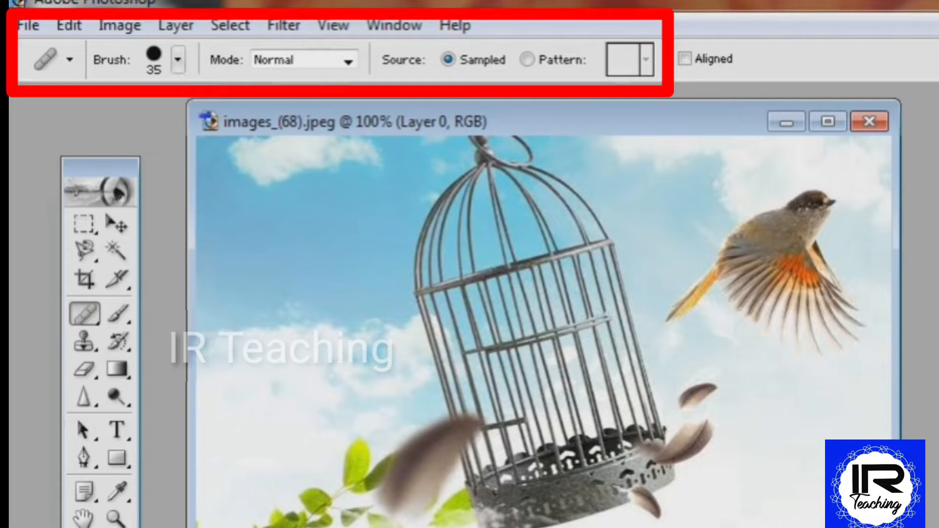
pyautogui.click(178, 60)
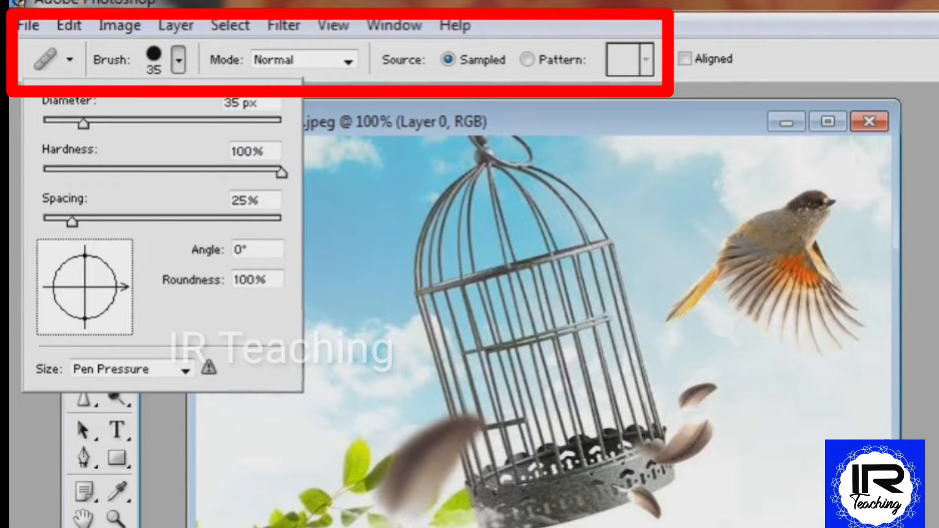
pyautogui.moveTo(83, 123); pyautogui.dragTo(105, 123)
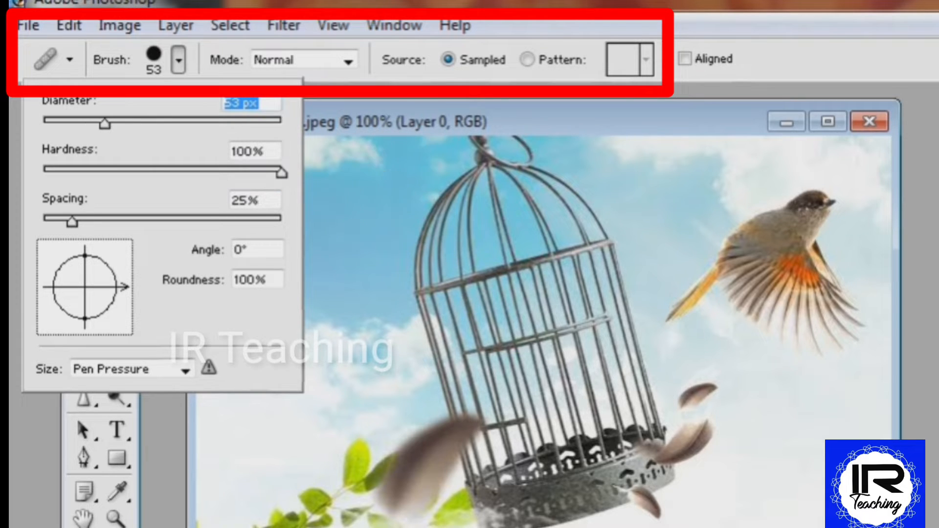
pyautogui.click(349, 62)
pyautogui.click(348, 61)
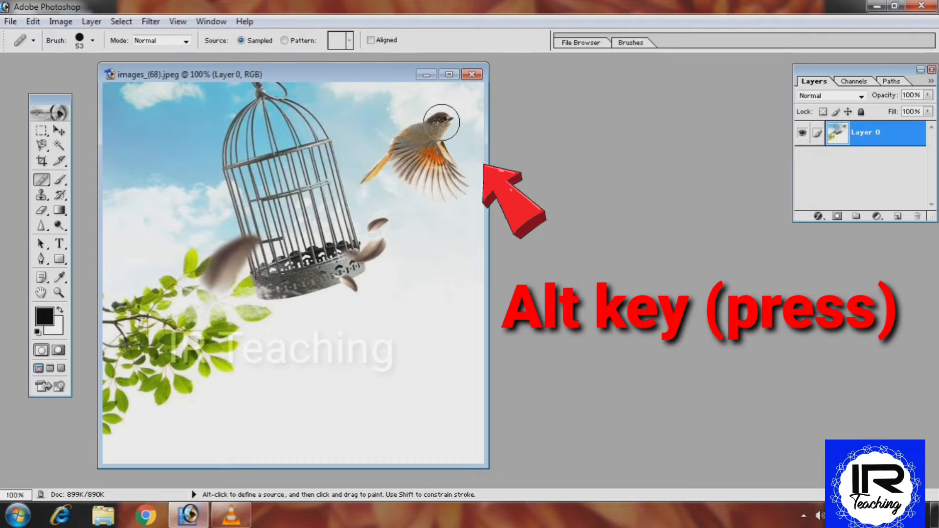
# Sample the bird's head and paint three bird copies: below the cage on the right, beside the leaves, and in the upper-left sky.
pyautogui.press('alt')
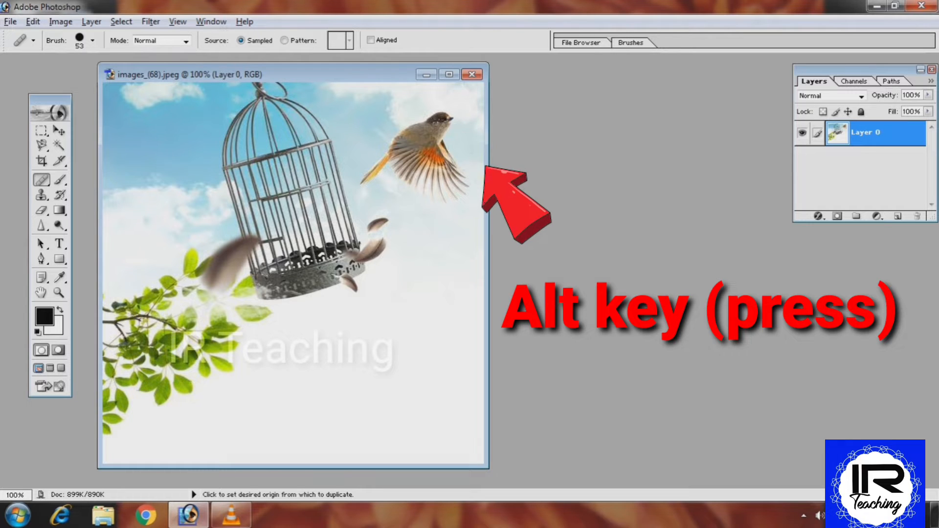
pyautogui.keyDown('alt'); pyautogui.click(444, 116); pyautogui.keyUp('alt')
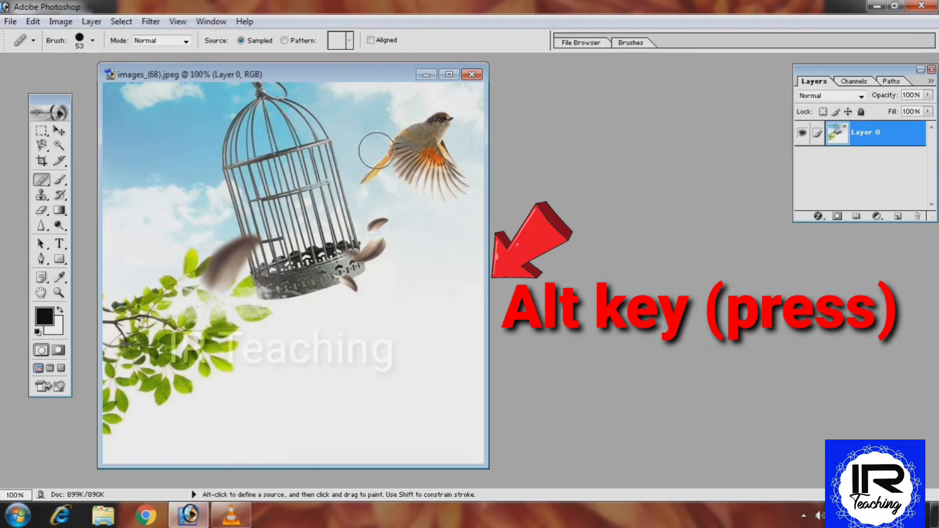
pyautogui.click(431, 292)
pyautogui.moveTo(431, 292)
pyautogui.mouseDown()
pyautogui.moveTo(383, 304)
pyautogui.moveTo(366, 337)
pyautogui.moveTo(413, 323)
pyautogui.moveTo(457, 360)
pyautogui.moveTo(434, 357)
pyautogui.moveTo(400, 328)
pyautogui.mouseUp()
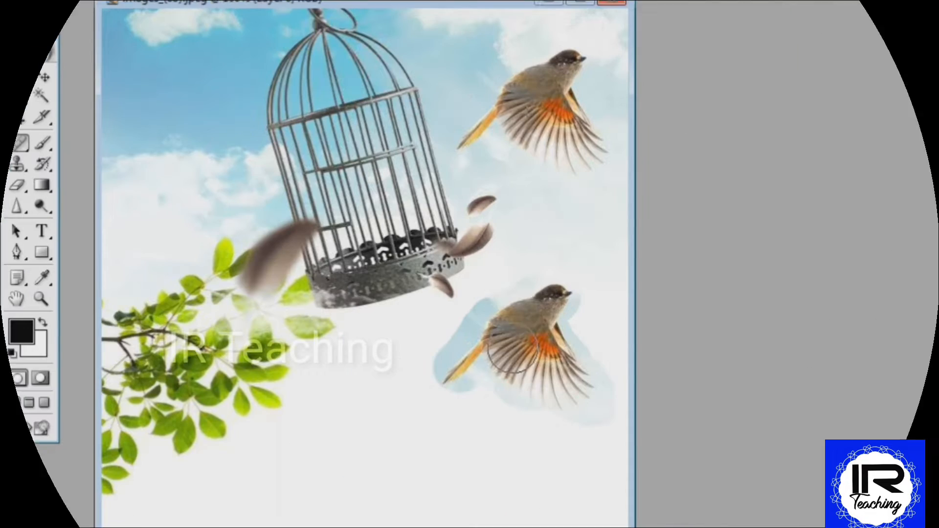
pyautogui.moveTo(405, 299); pyautogui.dragTo(408, 314)
pyautogui.moveTo(509, 323); pyautogui.dragTo(519, 328)
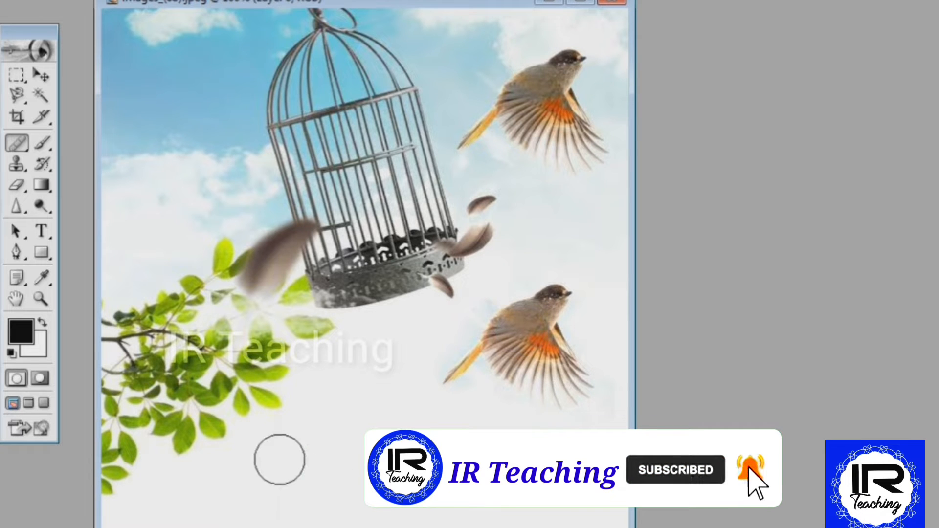
pyautogui.moveTo(373, 363)
pyautogui.mouseDown()
pyautogui.moveTo(337, 378)
pyautogui.moveTo(319, 412)
pyautogui.moveTo(271, 454)
pyautogui.moveTo(366, 403)
pyautogui.moveTo(379, 407)
pyautogui.moveTo(383, 441)
pyautogui.moveTo(409, 453)
pyautogui.moveTo(345, 439)
pyautogui.moveTo(377, 369)
pyautogui.mouseUp()
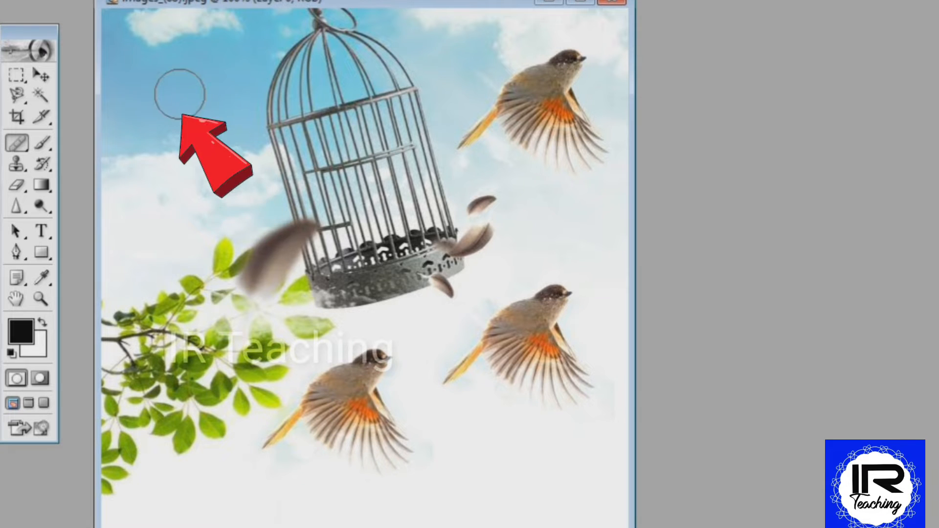
pyautogui.moveTo(182, 77)
pyautogui.mouseDown()
pyautogui.moveTo(154, 104)
pyautogui.moveTo(146, 93)
pyautogui.moveTo(100, 132)
pyautogui.moveTo(132, 125)
pyautogui.moveTo(181, 154)
pyautogui.moveTo(172, 118)
pyautogui.moveTo(182, 142)
pyautogui.moveTo(203, 149)
pyautogui.moveTo(197, 161)
pyautogui.moveTo(160, 163)
pyautogui.moveTo(118, 143)
pyautogui.mouseUp()
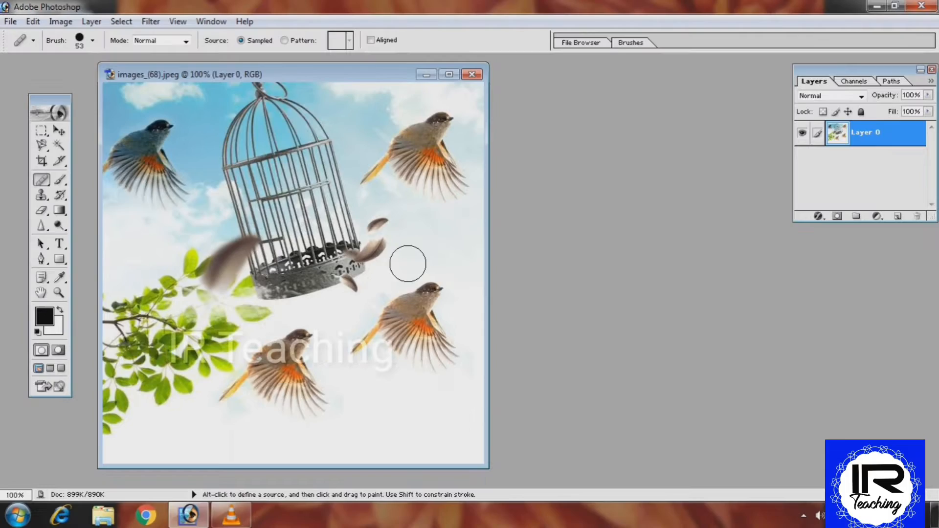
# Open images_(69).jpeg from Sample Pictures, place it beside the cage image and convert its background into Layer 0.
pyautogui.click(11, 21)
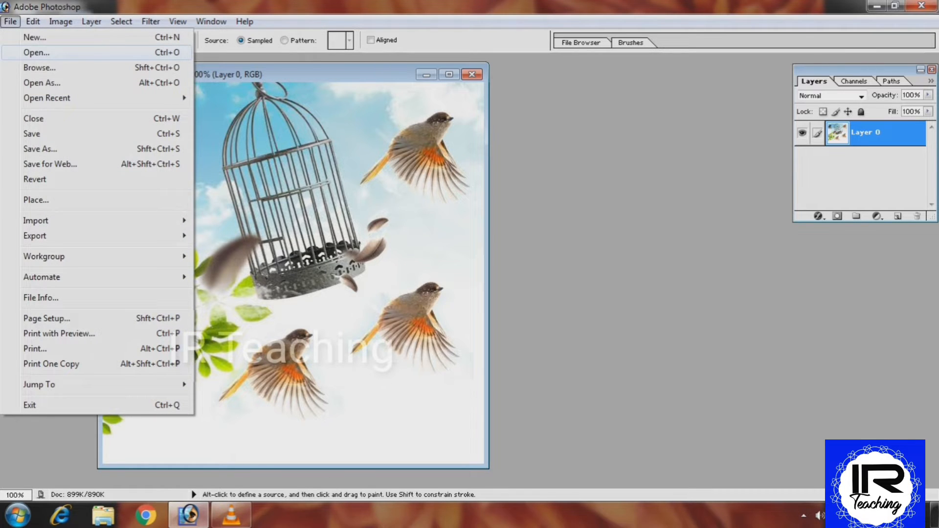
pyautogui.click(36, 52)
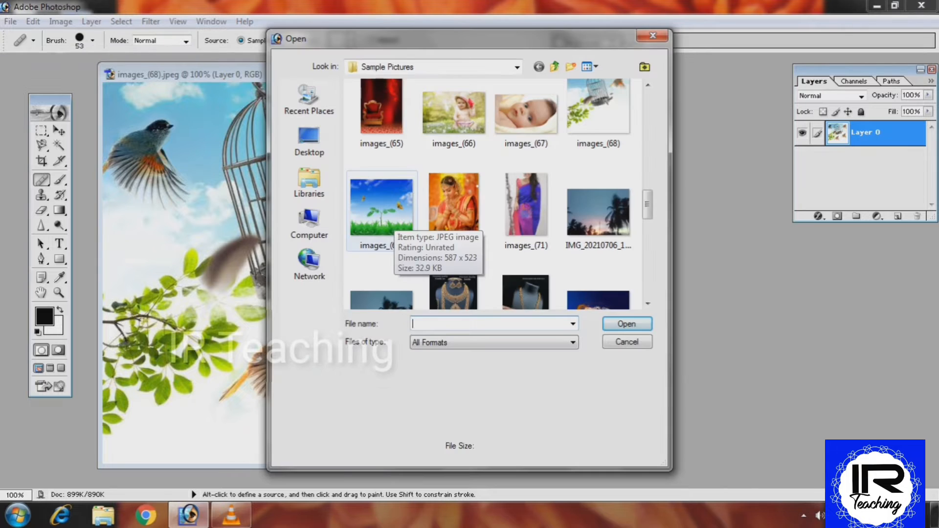
pyautogui.click(387, 221)
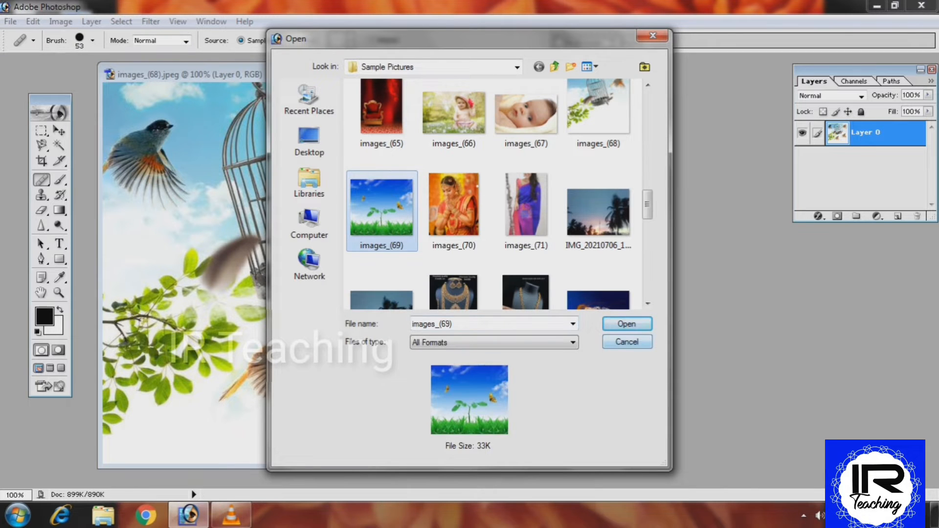
pyautogui.click(627, 324)
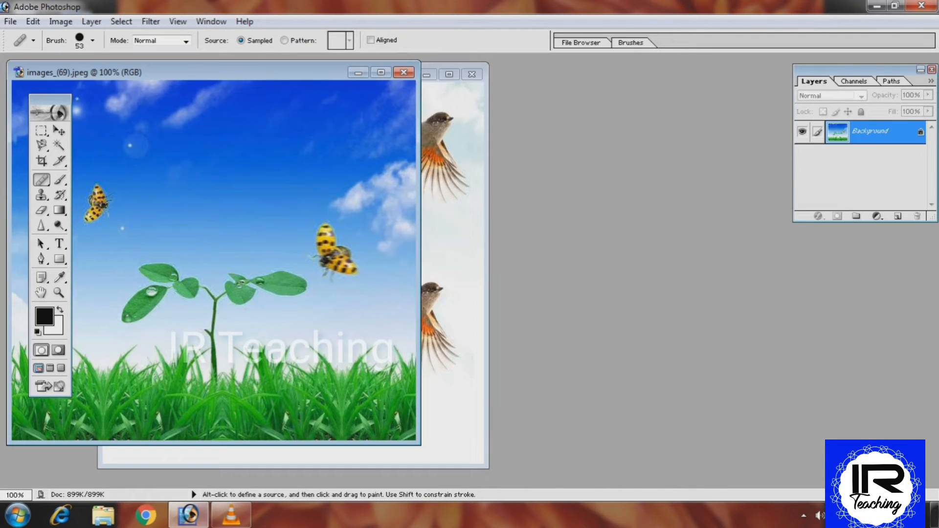
pyautogui.moveTo(181, 73); pyautogui.dragTo(585, 78)
pyautogui.moveTo(586, 79); pyautogui.dragTo(644, 85)
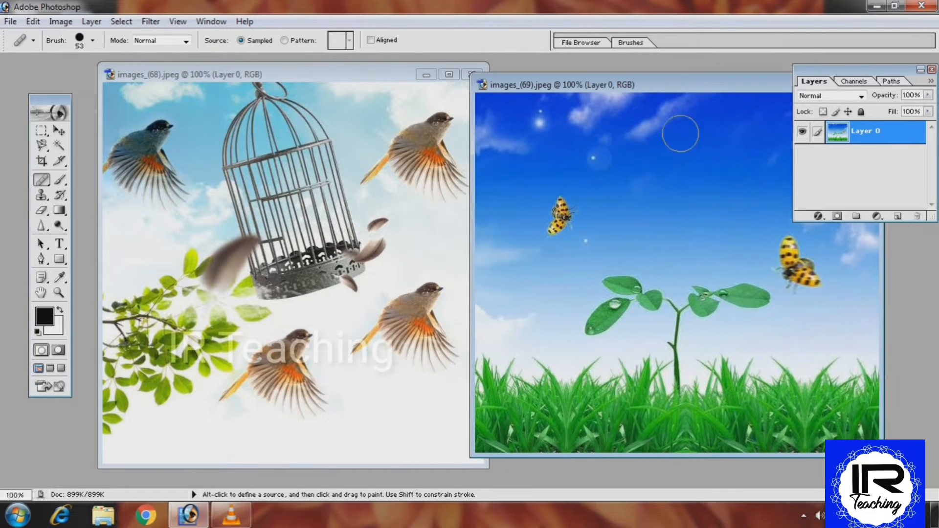
# Paint two copies of the sampled bird into the blue sky of images_(69).jpeg, one upper right and one over the left butterfly.
pyautogui.click(755, 124)
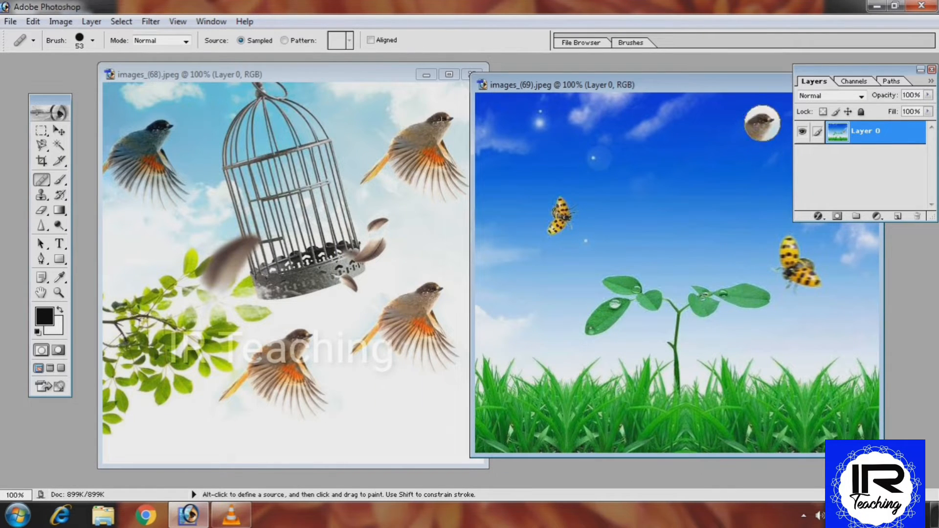
pyautogui.moveTo(756, 124); pyautogui.dragTo(681, 180)
pyautogui.moveTo(733, 156)
pyautogui.mouseDown()
pyautogui.moveTo(753, 181)
pyautogui.moveTo(756, 159)
pyautogui.moveTo(775, 164)
pyautogui.moveTo(726, 208)
pyautogui.mouseUp()
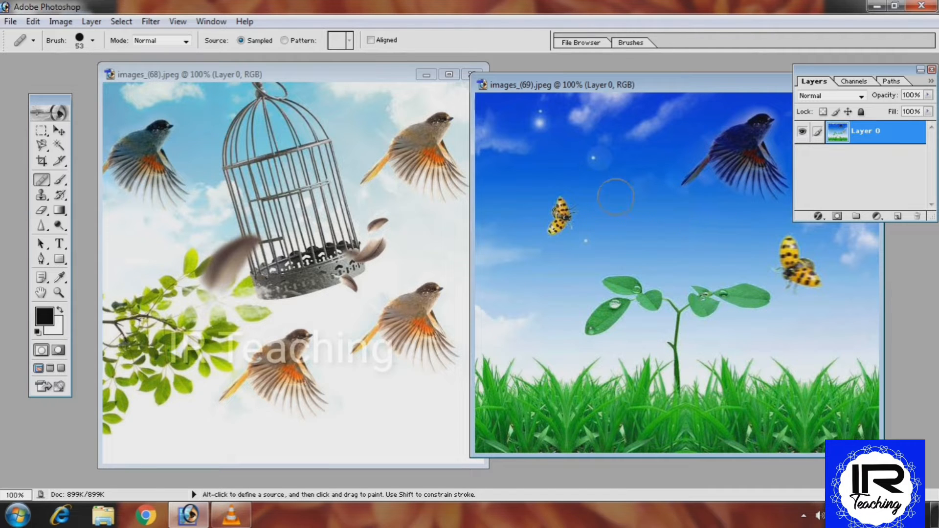
pyautogui.moveTo(616, 197)
pyautogui.mouseDown()
pyautogui.moveTo(606, 186)
pyautogui.moveTo(604, 206)
pyautogui.moveTo(536, 249)
pyautogui.mouseUp()
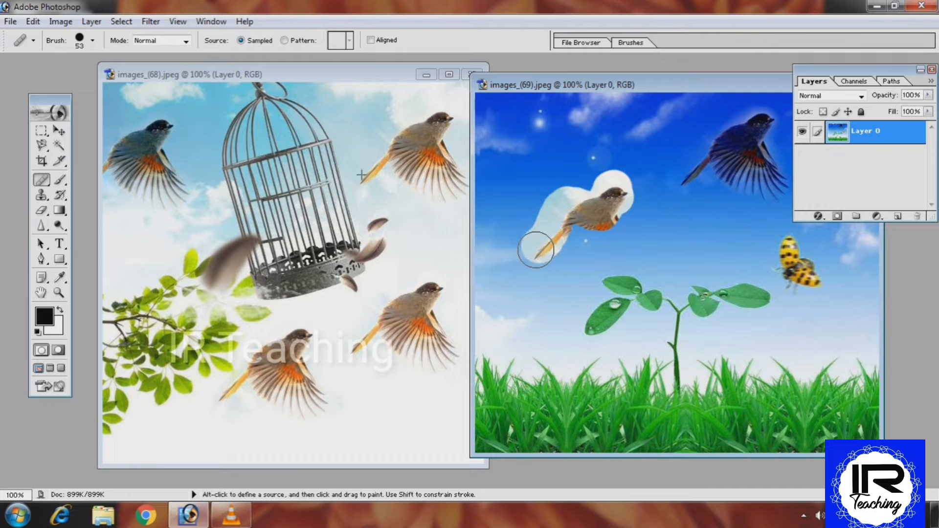
pyautogui.moveTo(536, 250); pyautogui.dragTo(536, 251)
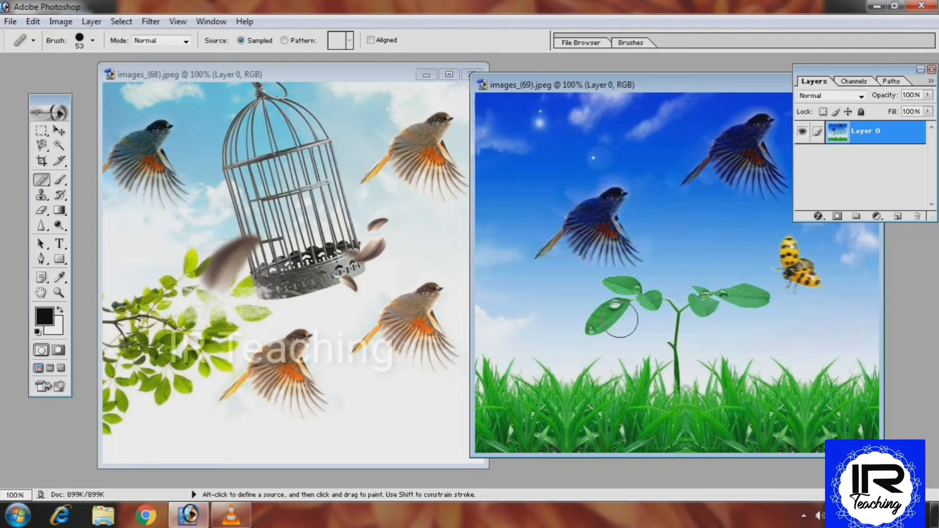
# Sample the seedling's right-hand leaves and paint a copy of the plant at the left edge of images_(69).jpeg.
pyautogui.press('alt')
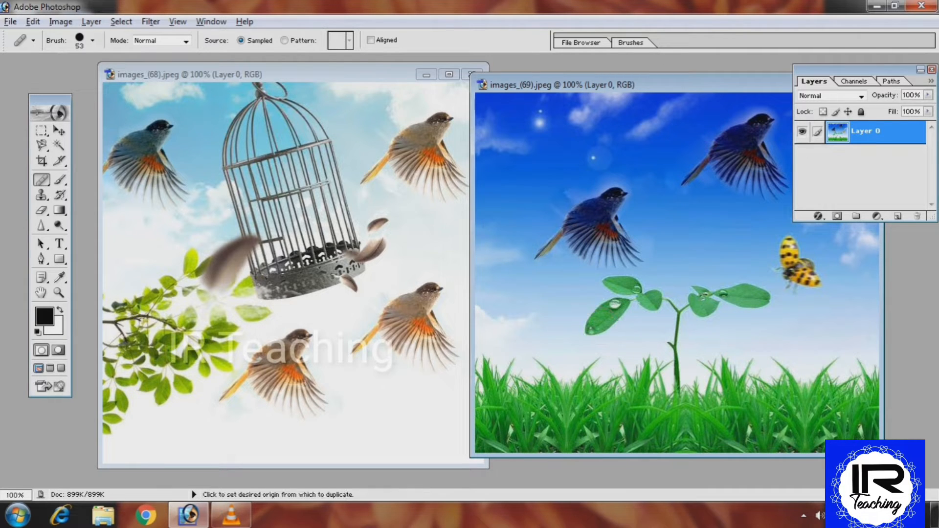
pyautogui.keyDown('alt'); pyautogui.click(704, 299); pyautogui.keyUp('alt')
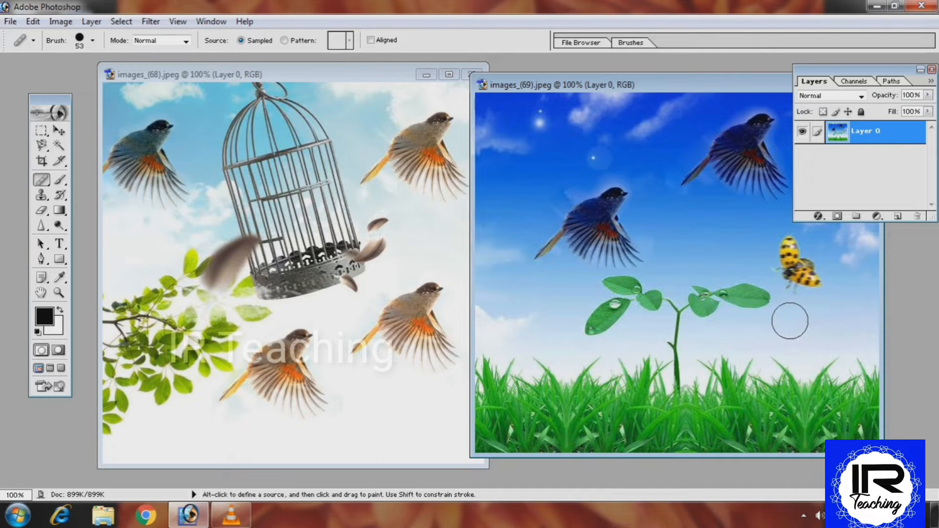
pyautogui.moveTo(791, 319); pyautogui.dragTo(799, 314)
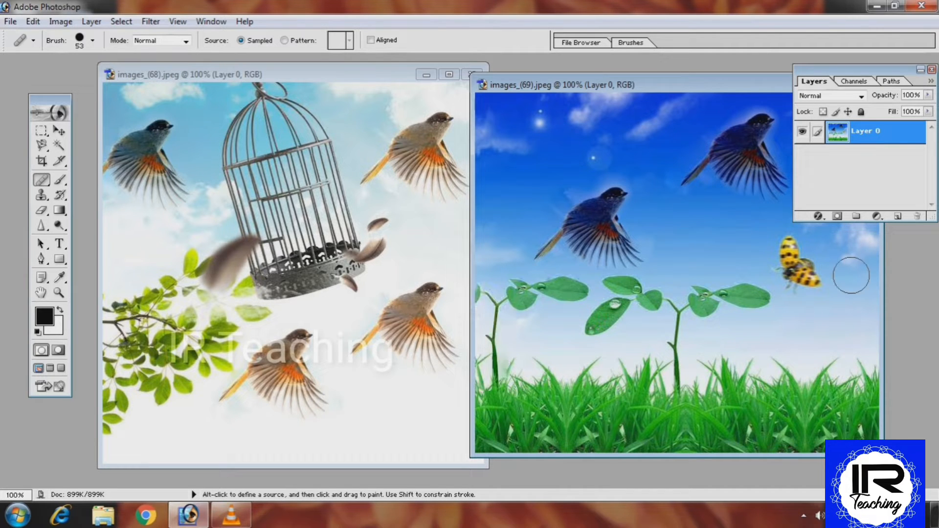
pyautogui.moveTo(851, 274); pyautogui.dragTo(839, 273)
# Switch the Healing Brush source to Pattern and choose the reddish rock-like pattern.
pyautogui.click(284, 40)
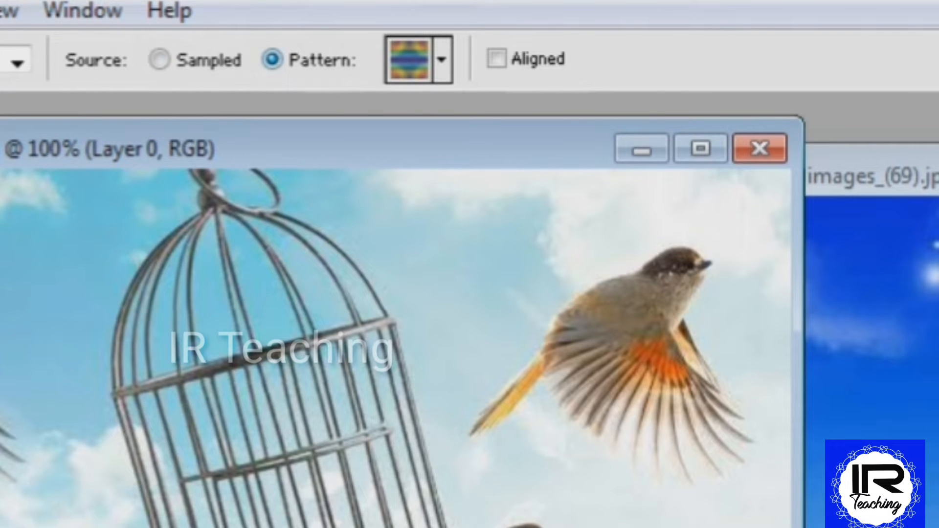
pyautogui.click(442, 59)
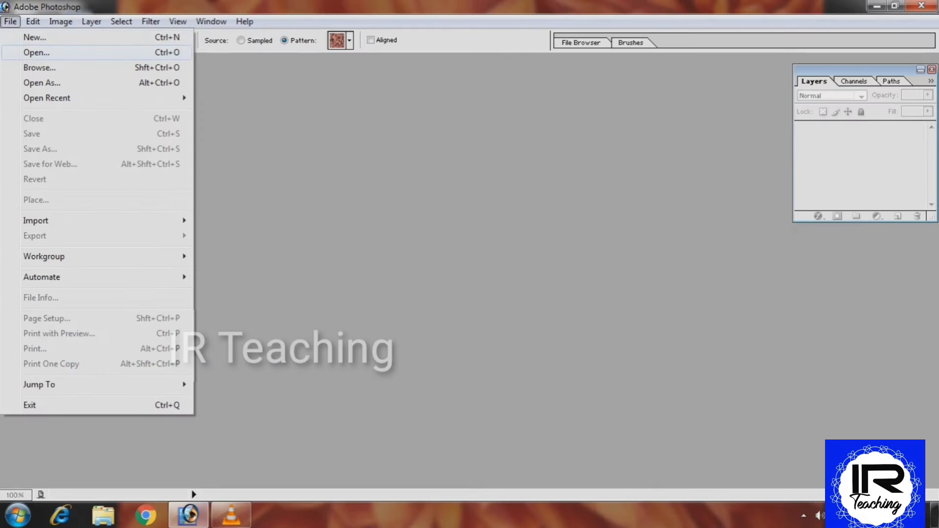
# Open images_(27).jpeg as Layer 0 and select the white background around the woman with the Magic Wand at tolerance 32.
pyautogui.press('Return')
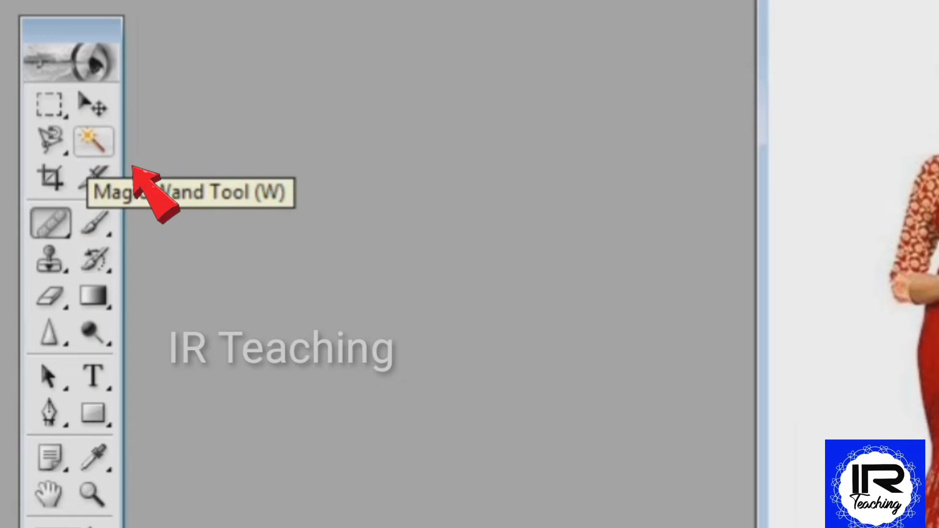
pyautogui.click(58, 145)
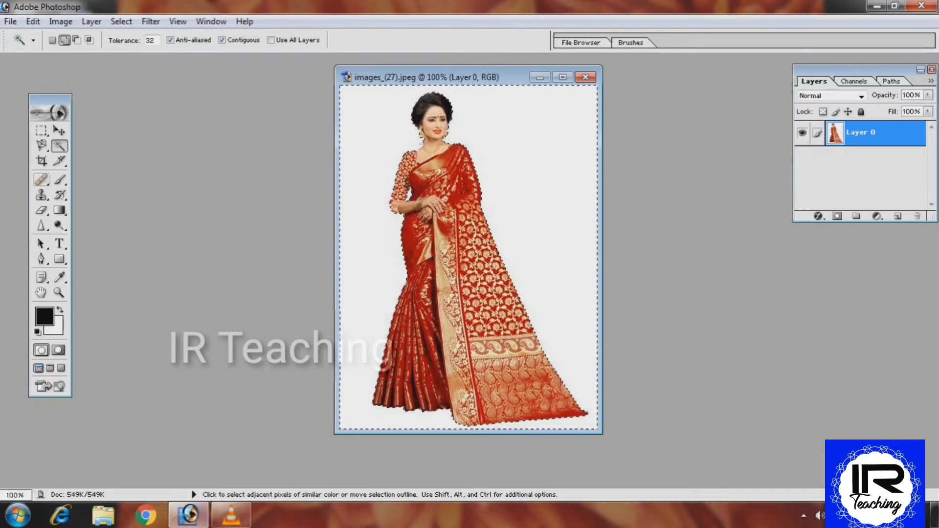
# Replace the Healing Brush patterns with Nature Patterns and paint the selected background around the woman with the blue daisy pattern.
pyautogui.click(42, 179)
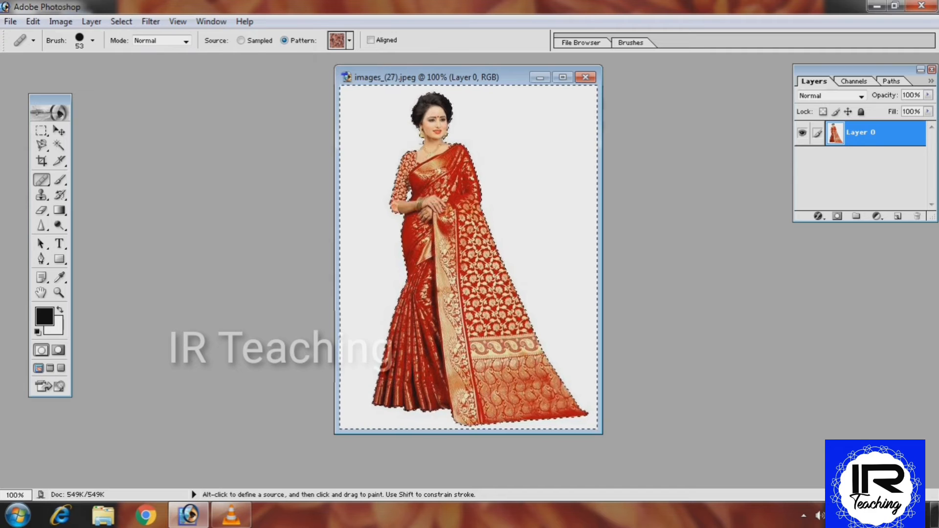
pyautogui.click(349, 40)
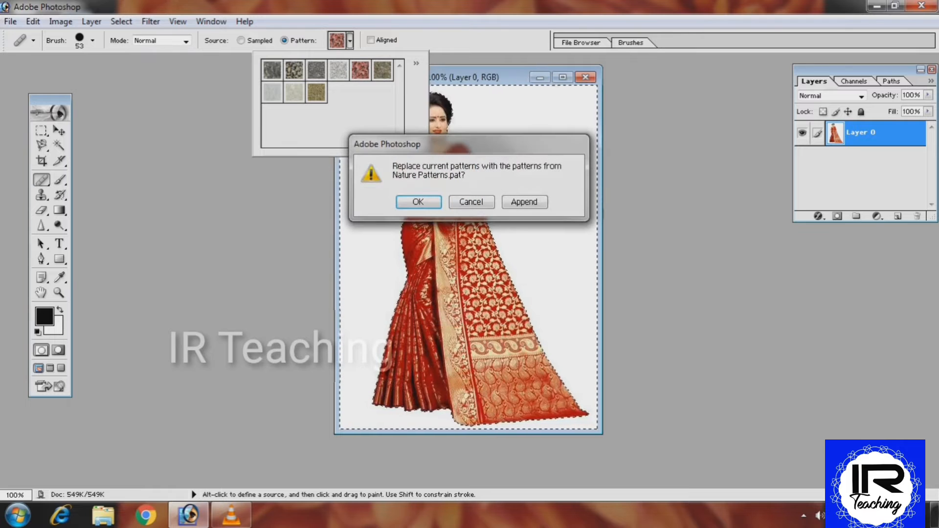
pyautogui.click(426, 202)
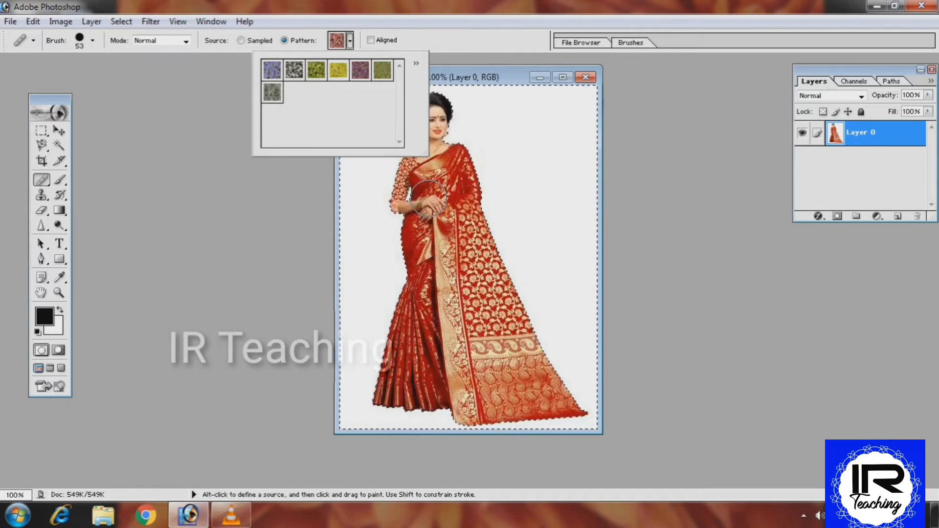
pyautogui.click(272, 69)
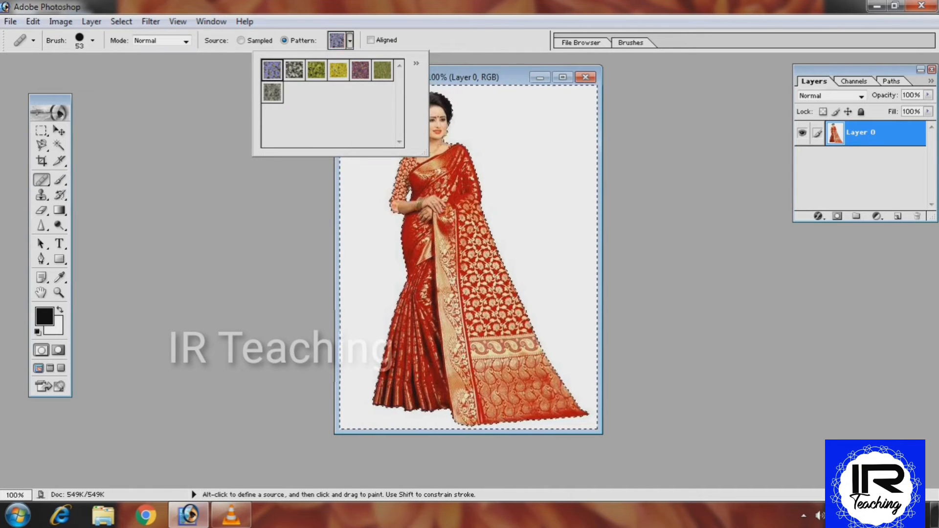
pyautogui.click(352, 189)
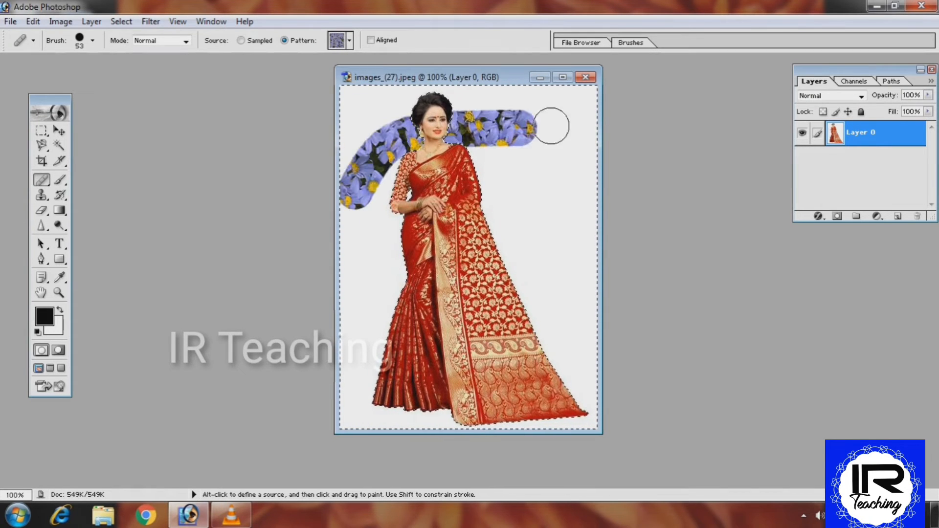
pyautogui.moveTo(551, 126); pyautogui.dragTo(352, 98)
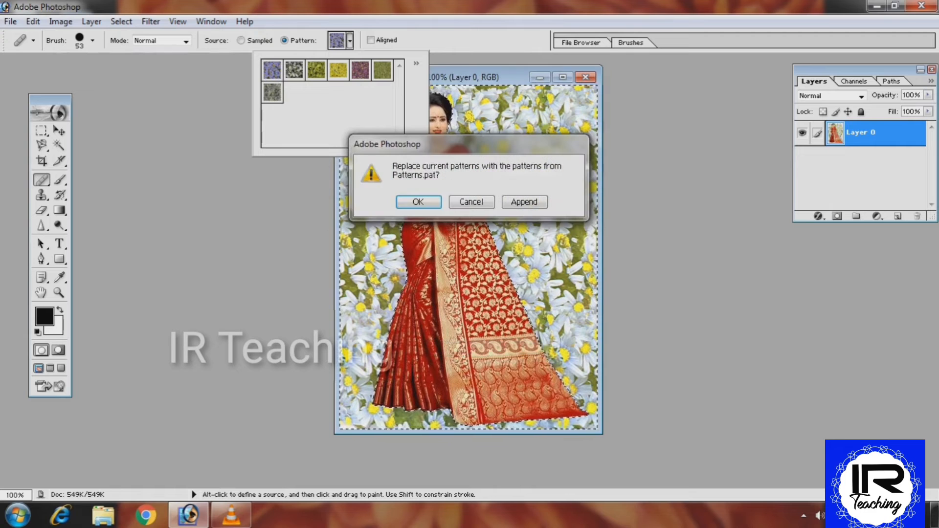
# Replace the pattern set with Patterns.pat, and that one with a set of grey textures.
pyautogui.click(424, 201)
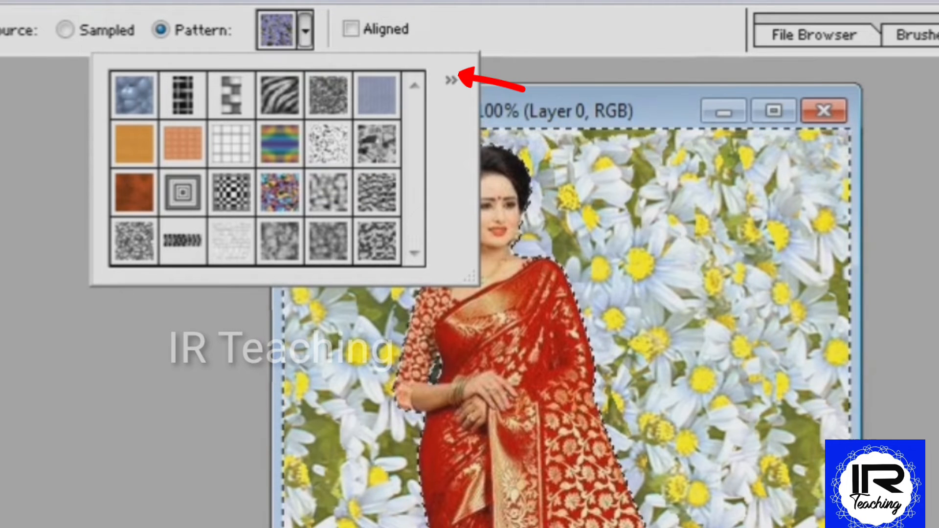
pyautogui.click(416, 63)
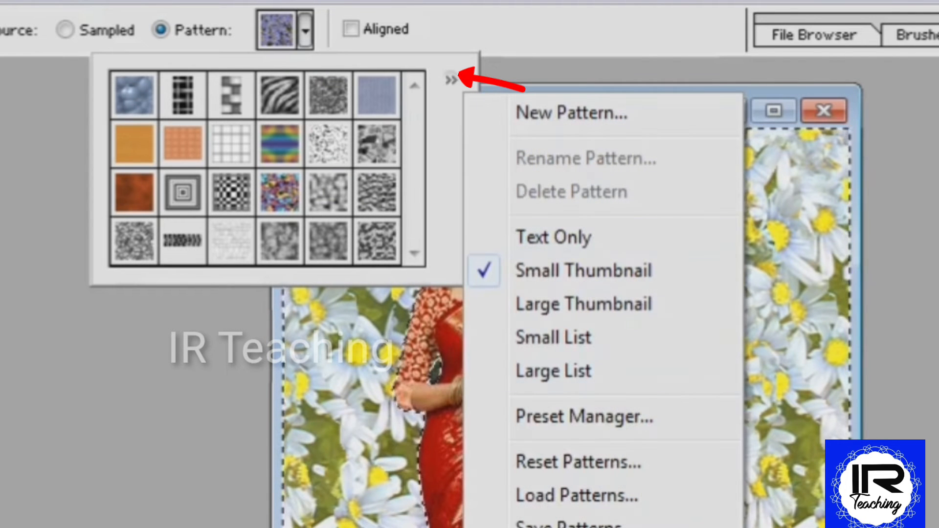
pyautogui.click(567, 527)
pyautogui.click(455, 385)
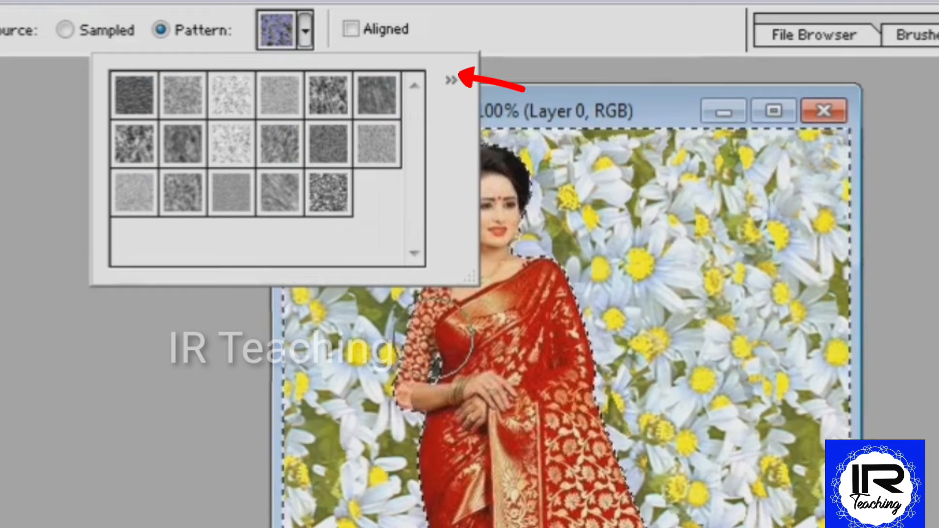
# Replace the patterns with the Artist Surfaces set and choose the coarse woven grid pattern.
pyautogui.click(451, 80)
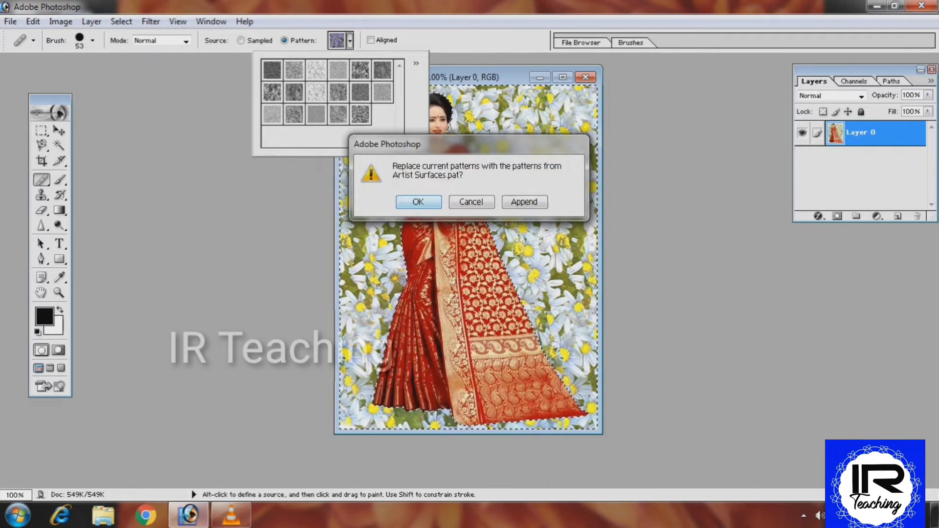
pyautogui.click(428, 201)
pyautogui.click(272, 70)
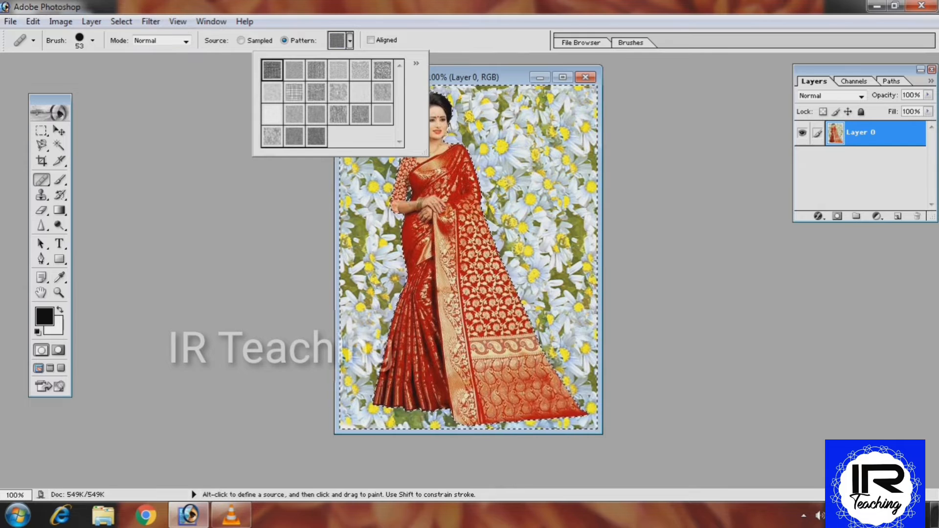
pyautogui.click(294, 91)
pyautogui.click(397, 234)
# Paint the woven grid pattern over the entire selected background around the woman.
pyautogui.moveTo(356, 206)
pyautogui.mouseDown()
pyautogui.moveTo(460, 142)
pyautogui.moveTo(381, 122)
pyautogui.moveTo(562, 98)
pyautogui.moveTo(519, 100)
pyautogui.mouseUp()
pyautogui.moveTo(364, 122)
pyautogui.mouseDown()
pyautogui.moveTo(354, 121)
pyautogui.moveTo(497, 188)
pyautogui.moveTo(579, 245)
pyautogui.moveTo(483, 189)
pyautogui.moveTo(618, 208)
pyautogui.moveTo(612, 484)
pyautogui.moveTo(589, 523)
pyautogui.mouseUp()
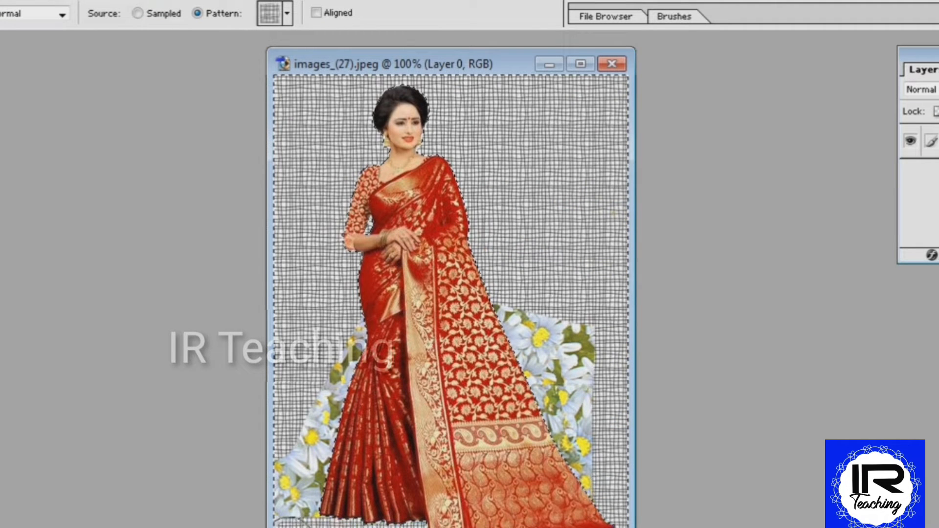
pyautogui.moveTo(294, 508)
pyautogui.mouseDown()
pyautogui.moveTo(336, 456)
pyautogui.moveTo(372, 339)
pyautogui.mouseUp()
pyautogui.moveTo(315, 436)
pyautogui.mouseDown()
pyautogui.moveTo(277, 448)
pyautogui.moveTo(570, 294)
pyautogui.moveTo(519, 314)
pyautogui.moveTo(564, 288)
pyautogui.mouseUp()
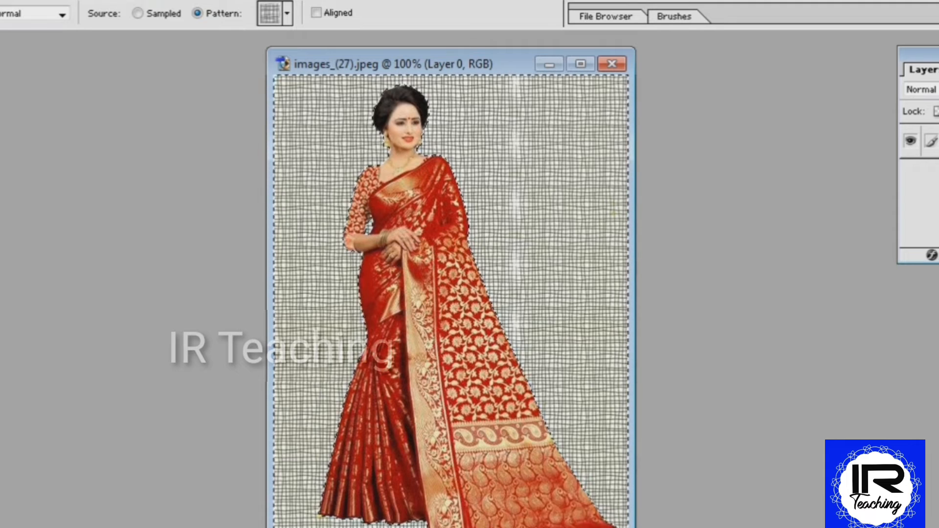
# Reset the patterns to the default set and choose the multicoloured swirl pattern for the Healing Brush.
pyautogui.click(287, 13)
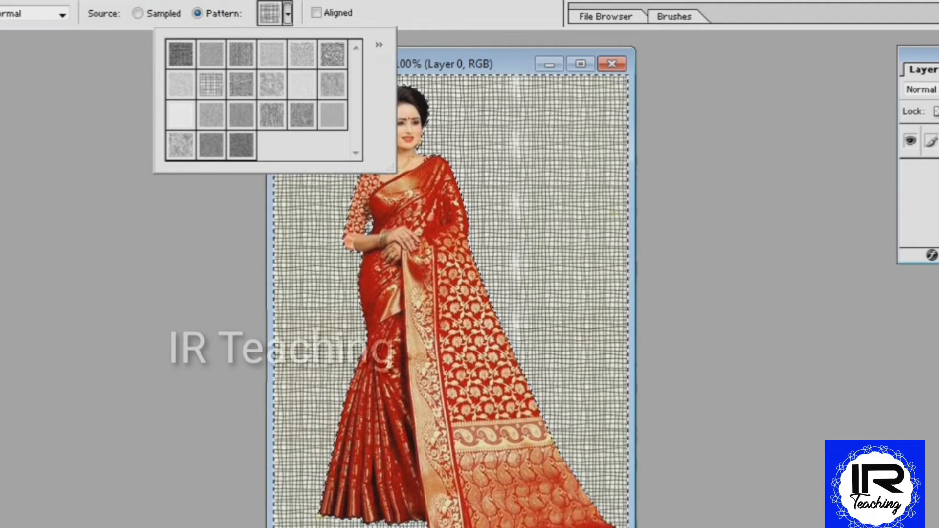
pyautogui.click(379, 44)
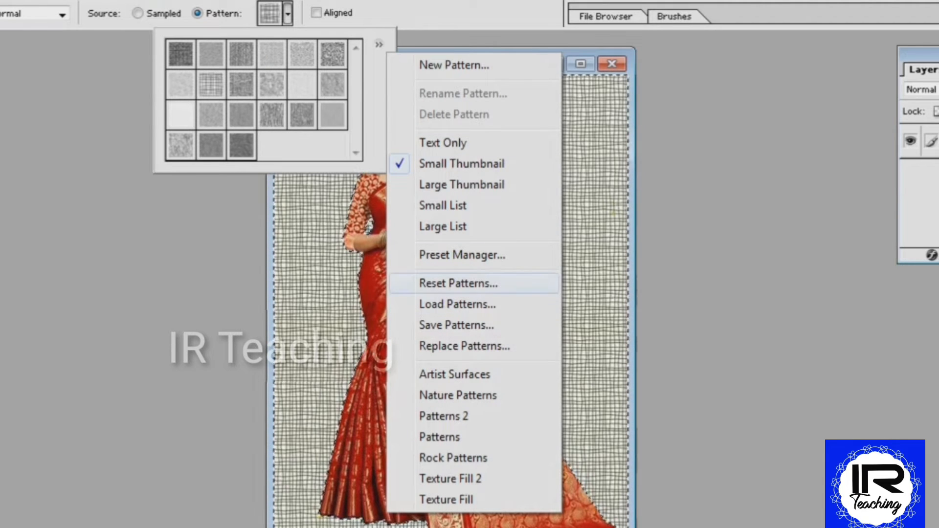
pyautogui.click(458, 283)
pyautogui.press('Return')
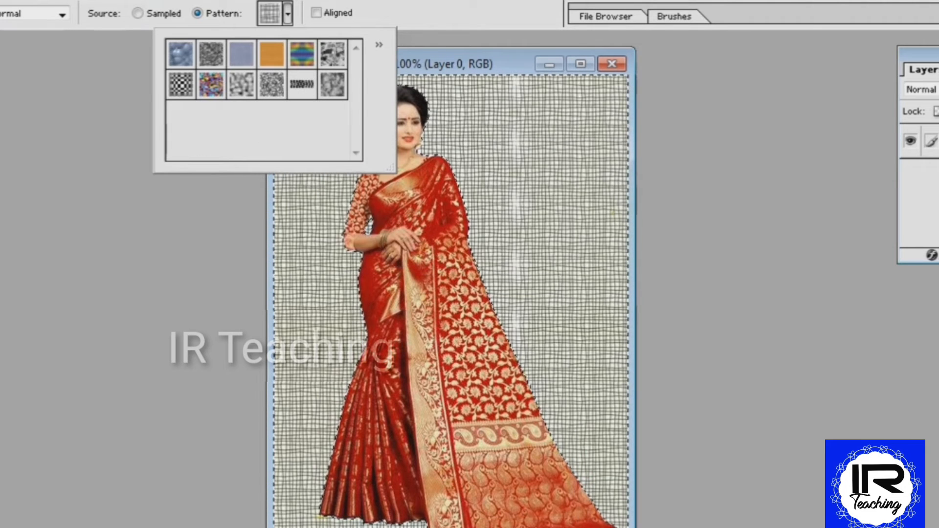
pyautogui.click(212, 84)
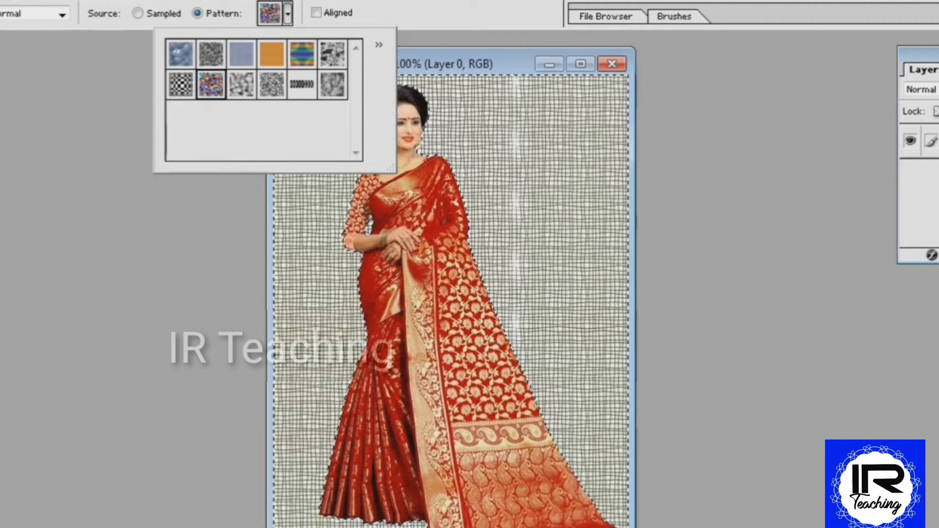
# Paint the multicoloured pattern over the whole selected background around the woman and clear the selection.
pyautogui.moveTo(338, 204)
pyautogui.mouseDown()
pyautogui.moveTo(277, 245)
pyautogui.moveTo(313, 102)
pyautogui.moveTo(617, 110)
pyautogui.mouseUp()
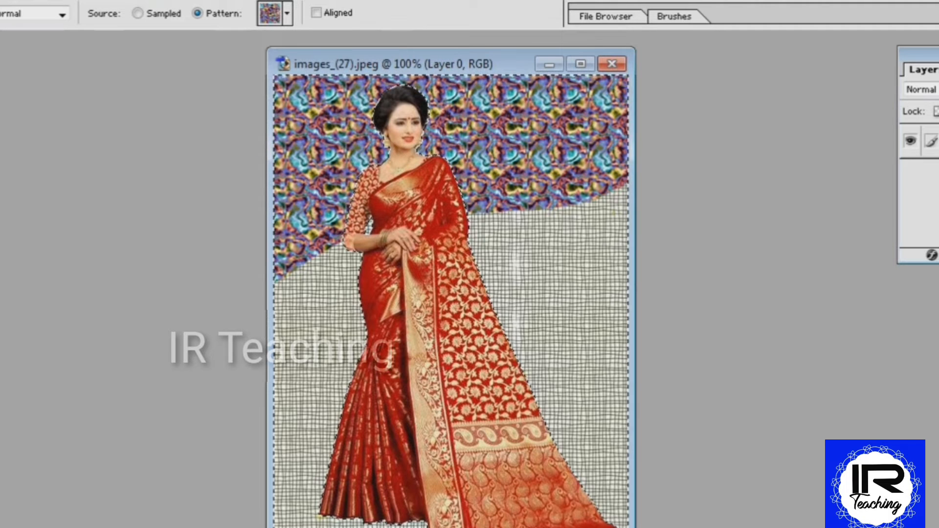
pyautogui.moveTo(514, 215)
pyautogui.mouseDown()
pyautogui.moveTo(528, 308)
pyautogui.moveTo(462, 247)
pyautogui.moveTo(543, 337)
pyautogui.moveTo(562, 489)
pyautogui.moveTo(543, 518)
pyautogui.moveTo(609, 465)
pyautogui.moveTo(609, 274)
pyautogui.moveTo(577, 511)
pyautogui.mouseUp()
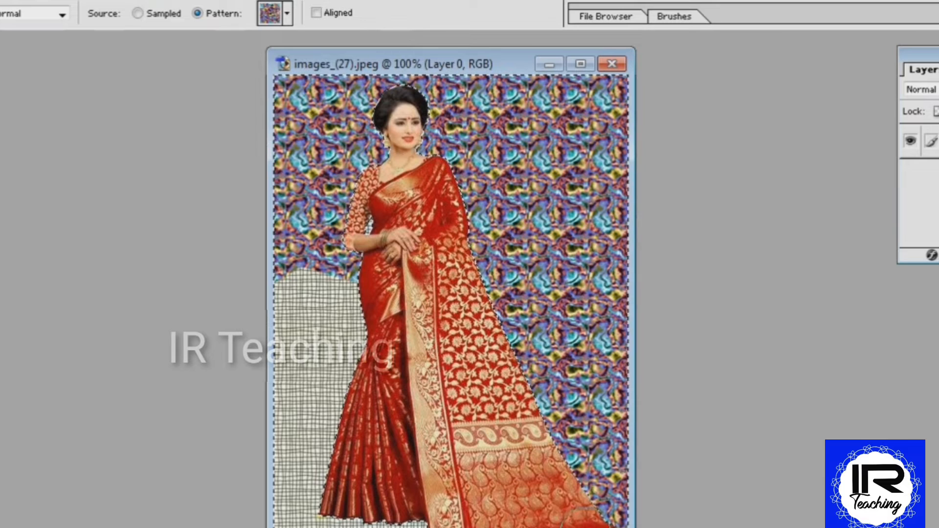
pyautogui.moveTo(321, 527)
pyautogui.mouseDown()
pyautogui.moveTo(272, 281)
pyautogui.moveTo(327, 282)
pyautogui.moveTo(324, 509)
pyautogui.moveTo(321, 257)
pyautogui.moveTo(352, 453)
pyautogui.moveTo(371, 470)
pyautogui.moveTo(391, 523)
pyautogui.moveTo(599, 523)
pyautogui.moveTo(399, 527)
pyautogui.mouseUp()
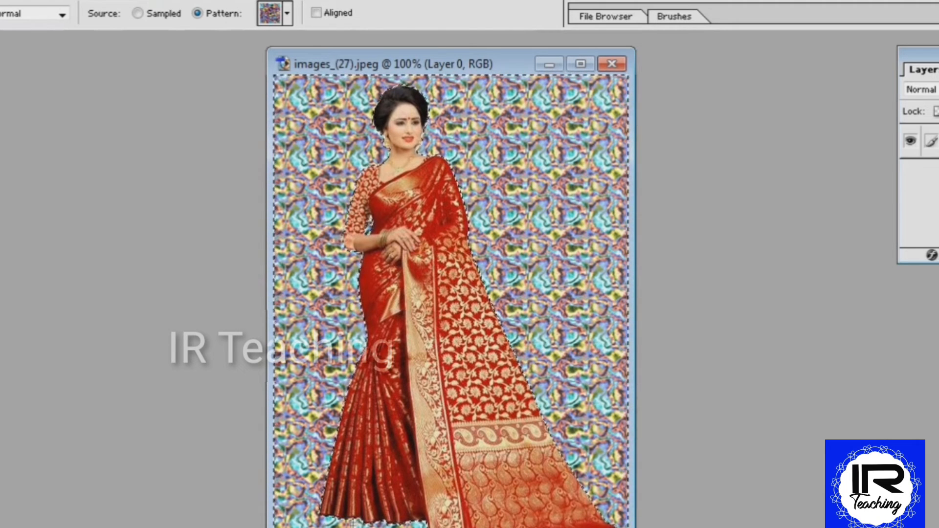
pyautogui.hotkey('ctrl', 'd')
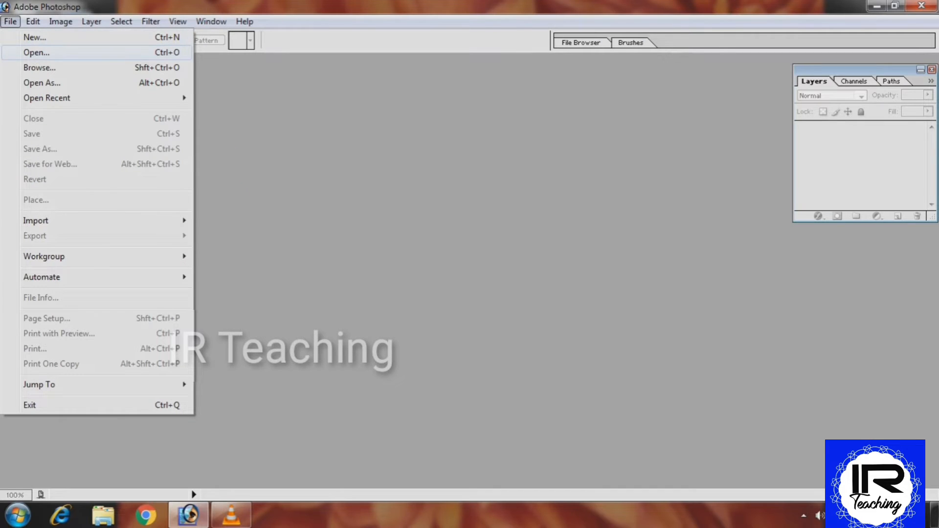
# Open images_(68).jpeg and remove the flying bird with the Patch tool in Source mode, using clear background, and deselect.
pyautogui.click(40, 52)
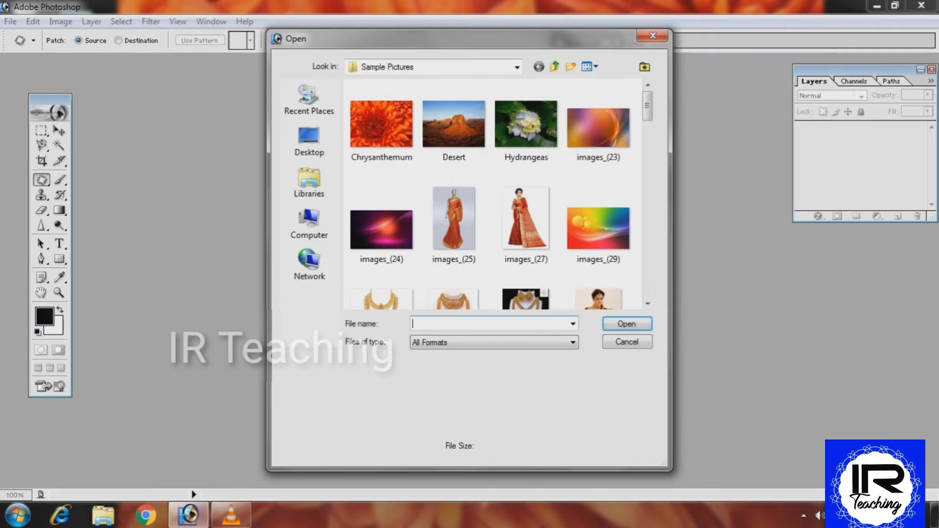
pyautogui.scroll(-5, 493, 196)
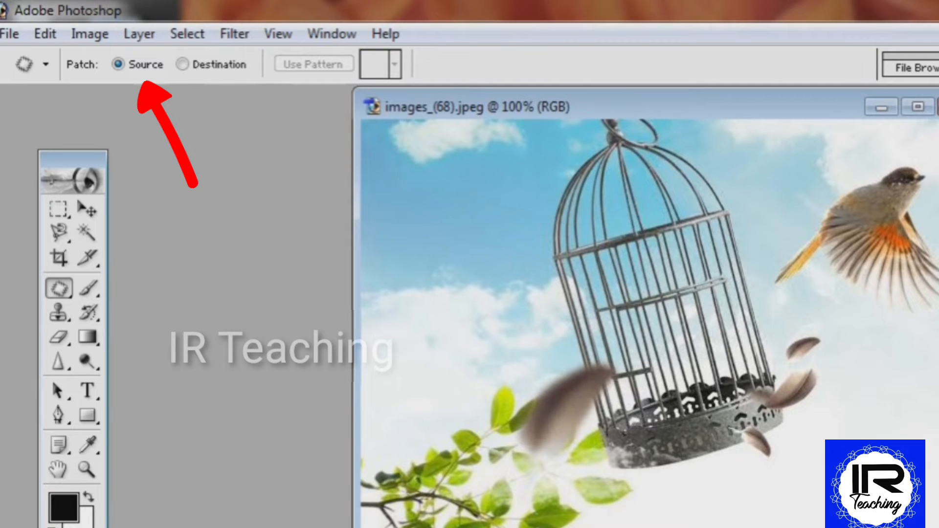
pyautogui.moveTo(879, 324)
pyautogui.mouseDown()
pyautogui.moveTo(855, 311)
pyautogui.moveTo(817, 265)
pyautogui.moveTo(803, 282)
pyautogui.mouseUp()
pyautogui.moveTo(539, 147)
pyautogui.mouseDown()
pyautogui.moveTo(511, 154)
pyautogui.moveTo(538, 73)
pyautogui.moveTo(611, 42)
pyautogui.mouseUp()
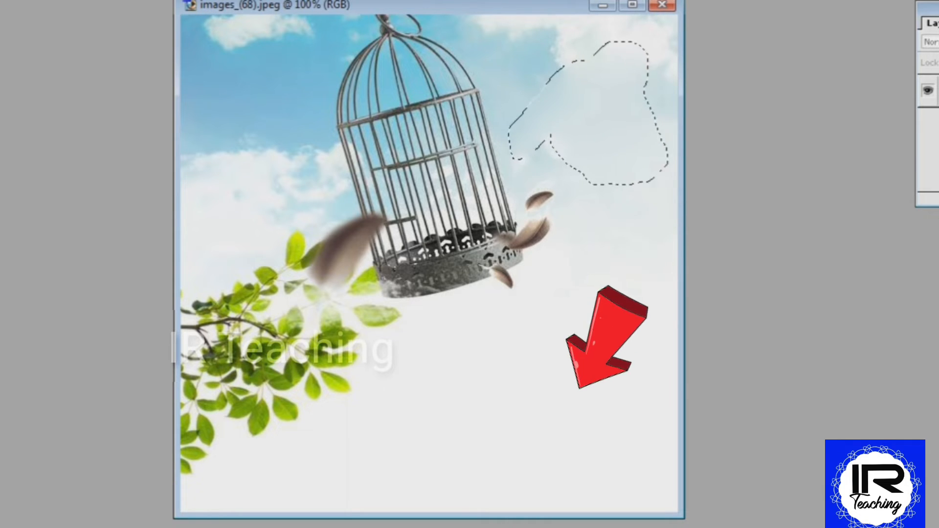
pyautogui.hotkey('ctrl', 'd')
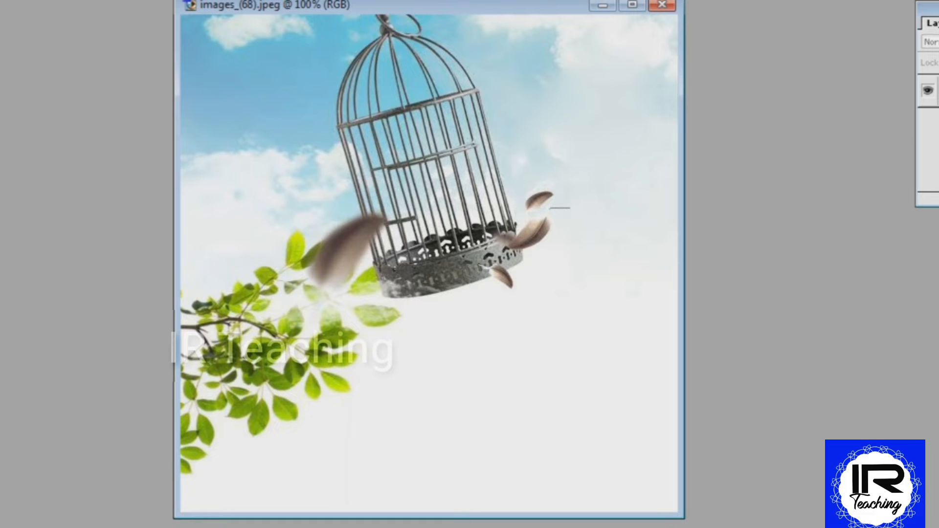
# Outline the small feathers beside the base of the birdcage, patch them with clear sky and deselect.
pyautogui.moveTo(570, 208); pyautogui.dragTo(550, 209)
pyautogui.moveTo(539, 197); pyautogui.dragTo(592, 197)
pyautogui.hotkey('ctrl', 'd')
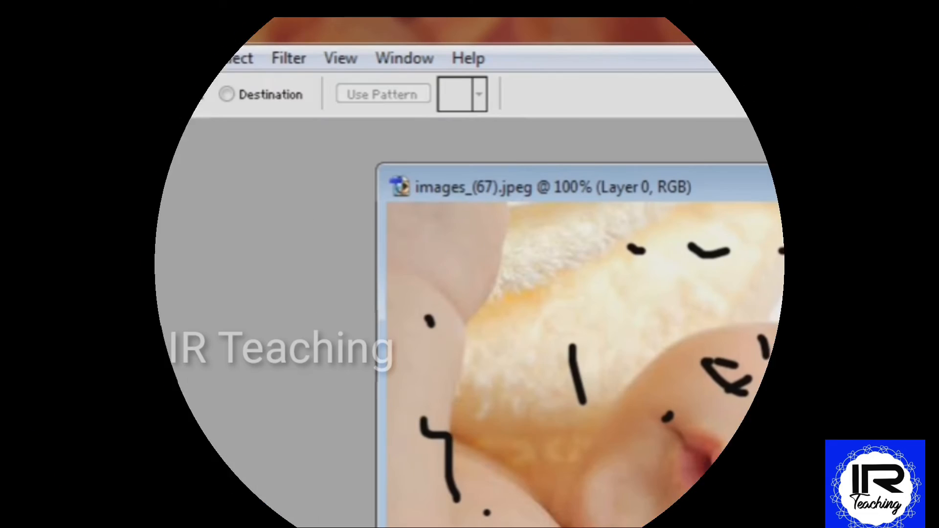
# In images_(67).jpeg, patch out the two short black marks on the baby's forehead nearest the hairline with clean skin.
pyautogui.moveTo(734, 187); pyautogui.dragTo(765, 197)
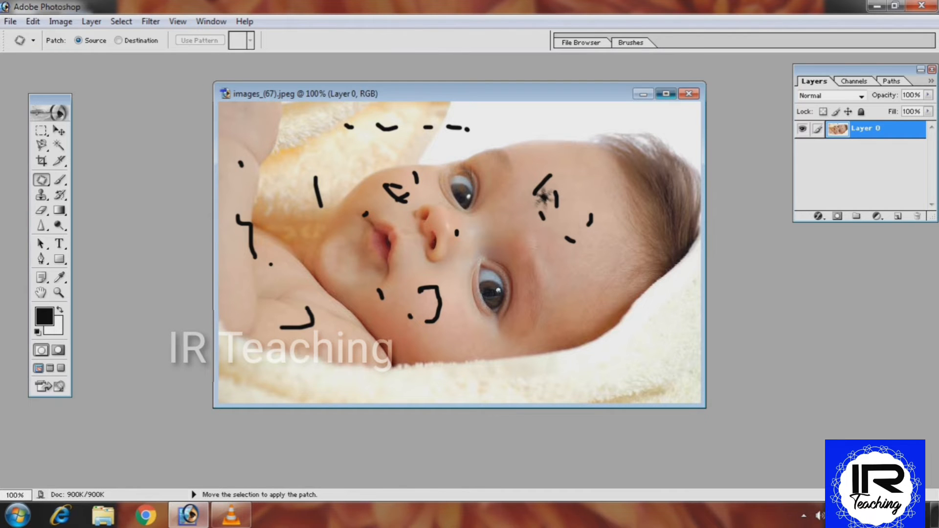
pyautogui.click(666, 93)
pyautogui.hotkey('ctrl', '+')
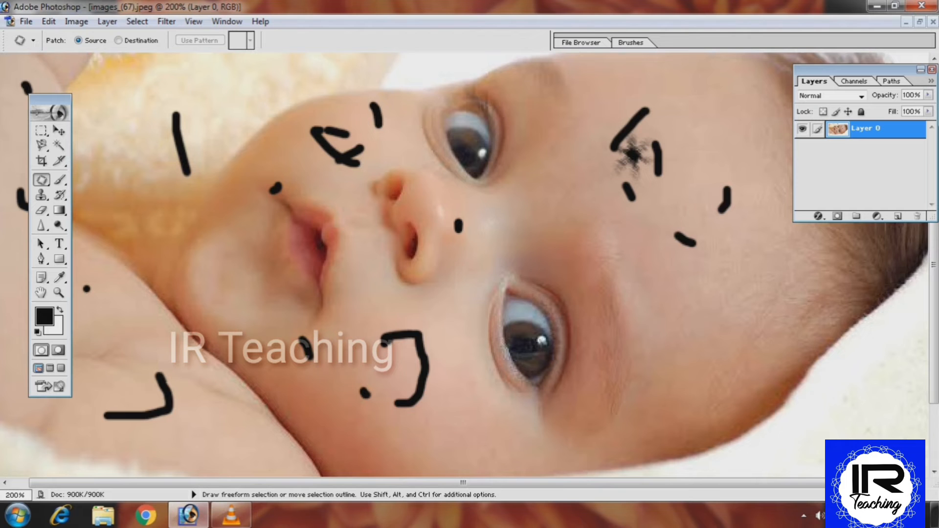
pyautogui.press('space')
pyautogui.moveTo(469, 220); pyautogui.dragTo(451, 236)
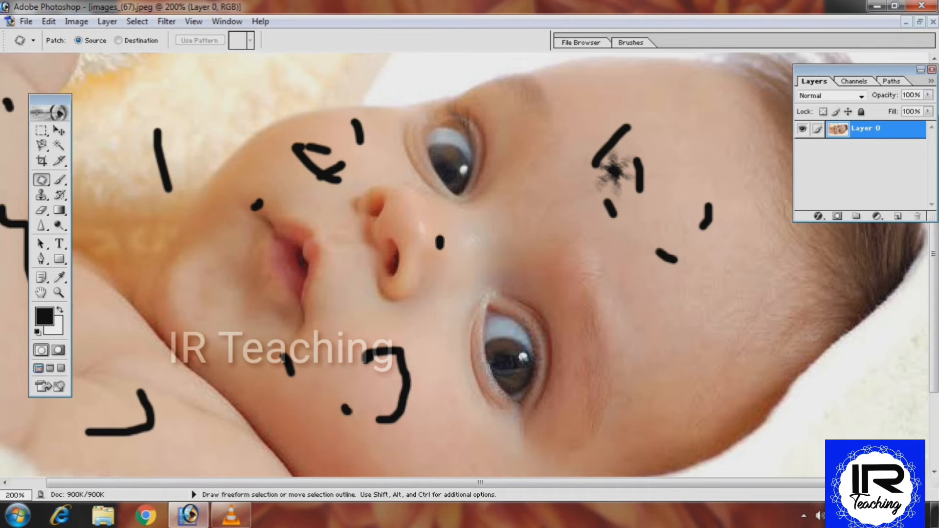
pyautogui.moveTo(690, 231)
pyautogui.mouseDown()
pyautogui.moveTo(696, 201)
pyautogui.moveTo(717, 197)
pyautogui.moveTo(729, 231)
pyautogui.moveTo(697, 242)
pyautogui.moveTo(682, 162)
pyautogui.mouseUp()
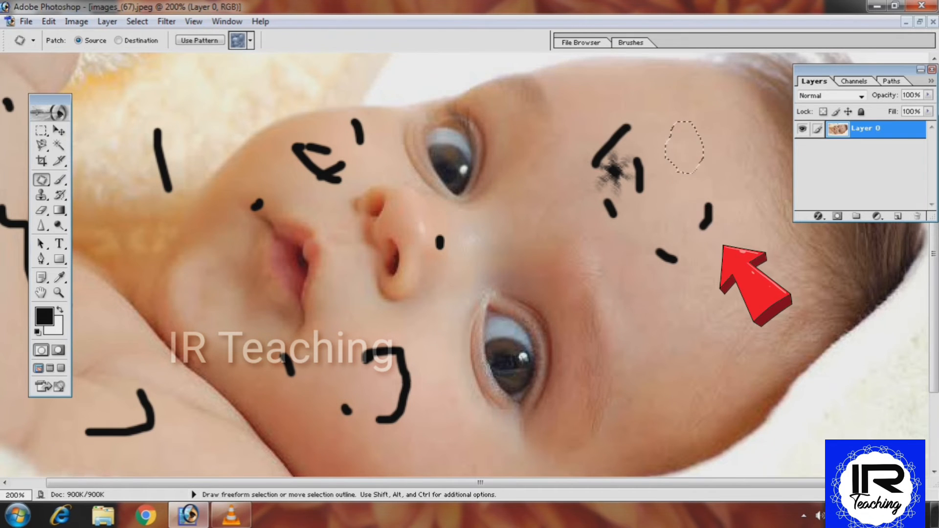
pyautogui.hotkey('ctrl', 'd')
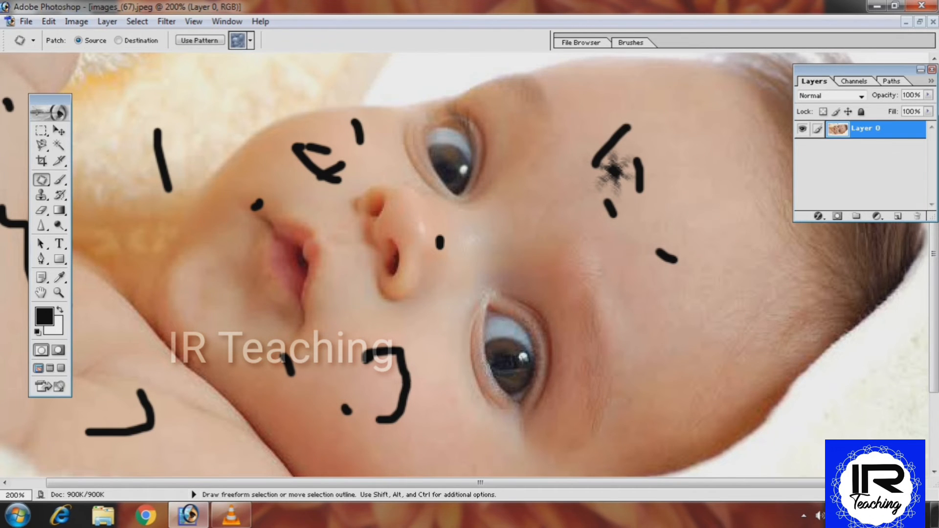
pyautogui.moveTo(667, 273)
pyautogui.mouseDown()
pyautogui.moveTo(647, 253)
pyautogui.moveTo(675, 235)
pyautogui.moveTo(694, 275)
pyautogui.moveTo(673, 279)
pyautogui.moveTo(689, 192)
pyautogui.mouseUp()
pyautogui.hotkey('ctrl', 'd')
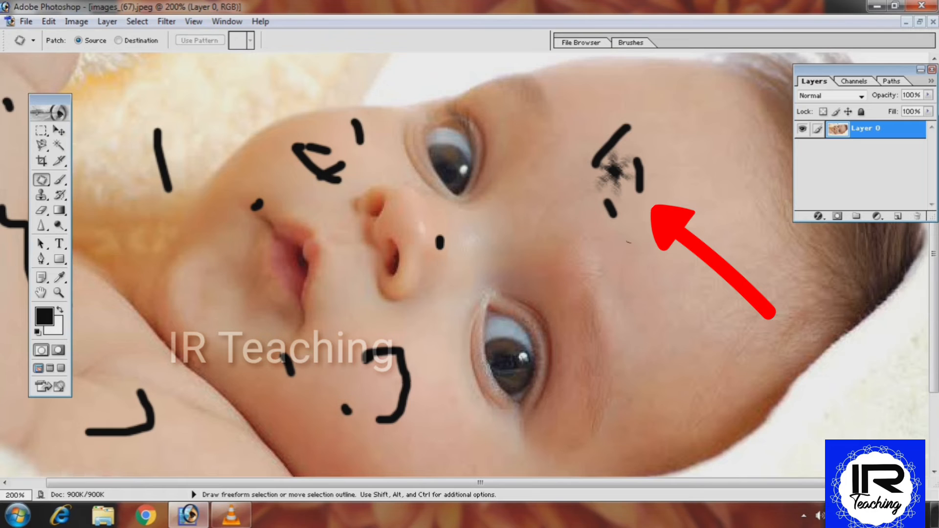
# Outline the star-shaped blotch and its three surrounding strokes on the baby's forehead and patch them with adjacent clean skin.
pyautogui.moveTo(628, 241); pyautogui.dragTo(592, 207)
pyautogui.moveTo(584, 161)
pyautogui.mouseDown()
pyautogui.moveTo(595, 135)
pyautogui.moveTo(631, 112)
pyautogui.moveTo(643, 123)
pyautogui.moveTo(629, 146)
pyautogui.moveTo(644, 151)
pyautogui.moveTo(649, 206)
pyautogui.mouseUp()
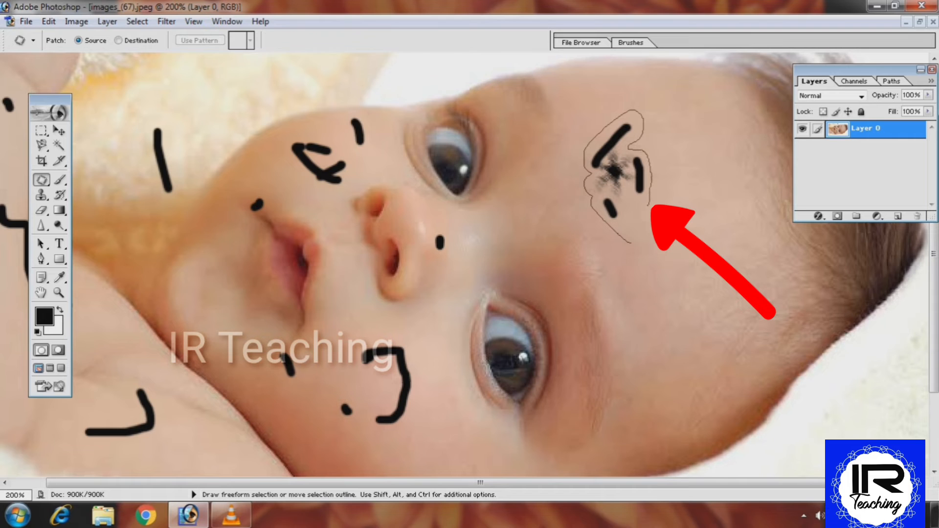
pyautogui.moveTo(629, 242); pyautogui.dragTo(631, 241)
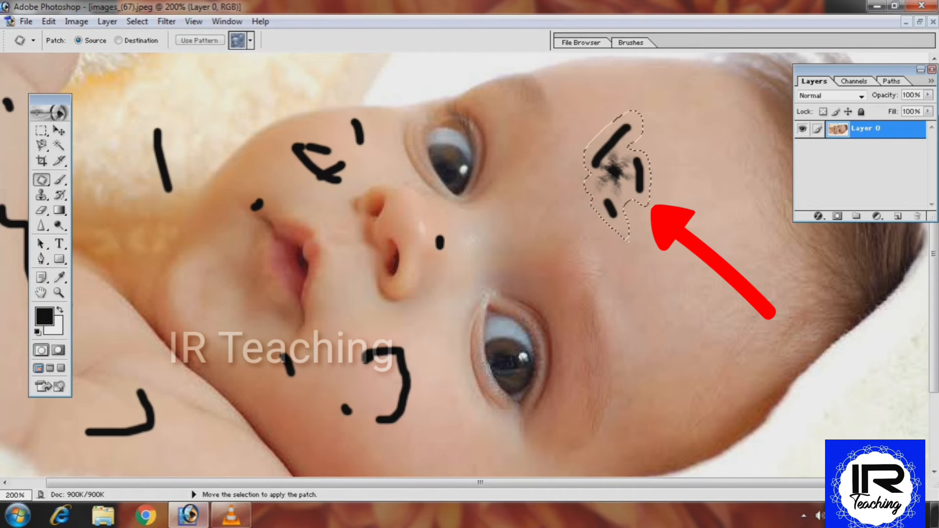
pyautogui.moveTo(618, 172); pyautogui.dragTo(677, 172)
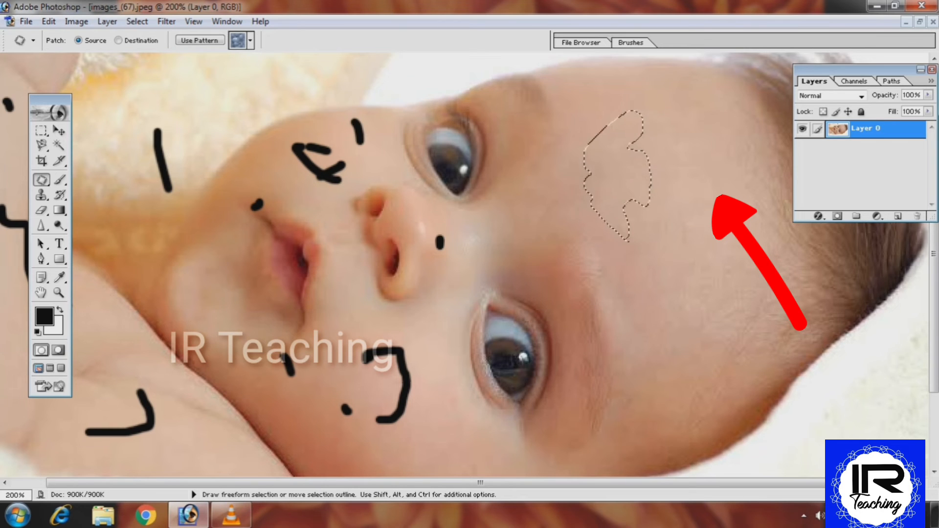
# Clear the forehead selection, set the Patch tool to Destination mode, and cover the marks on the upper cheek and by the mouth with clean skin.
pyautogui.hotkey('ctrl', 'd')
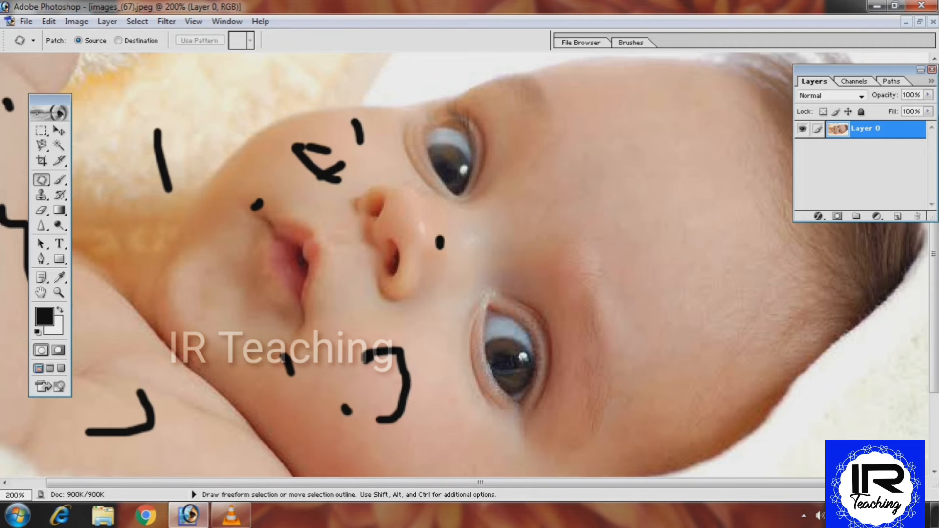
pyautogui.press('space')
pyautogui.moveTo(636, 234); pyautogui.dragTo(672, 237)
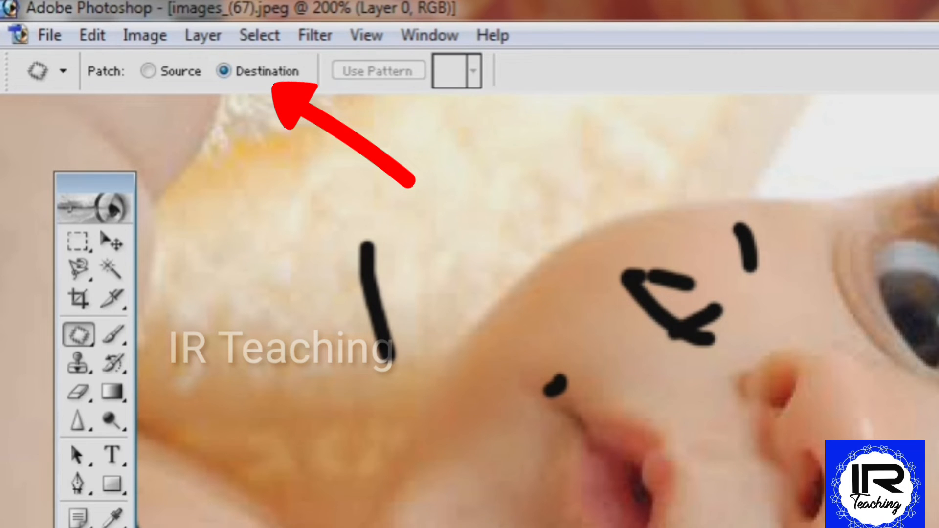
pyautogui.moveTo(360, 390)
pyautogui.mouseDown()
pyautogui.moveTo(349, 362)
pyautogui.moveTo(362, 335)
pyautogui.moveTo(375, 338)
pyautogui.moveTo(387, 384)
pyautogui.moveTo(365, 396)
pyautogui.moveTo(369, 365)
pyautogui.moveTo(361, 392)
pyautogui.moveTo(376, 412)
pyautogui.moveTo(323, 375)
pyautogui.moveTo(407, 347)
pyautogui.moveTo(491, 256)
pyautogui.moveTo(400, 135)
pyautogui.mouseUp()
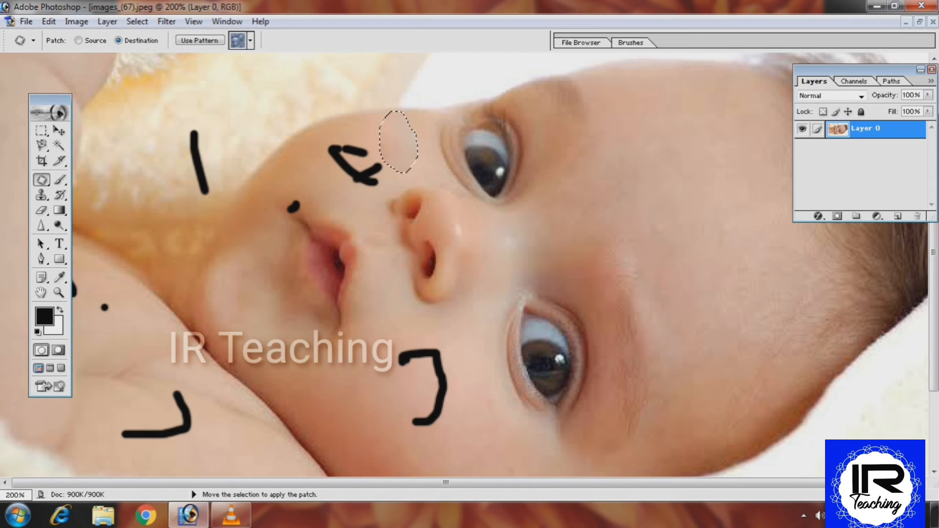
pyautogui.moveTo(399, 142)
pyautogui.mouseDown()
pyautogui.moveTo(291, 185)
pyautogui.moveTo(336, 158)
pyautogui.moveTo(359, 162)
pyautogui.moveTo(355, 141)
pyautogui.mouseUp()
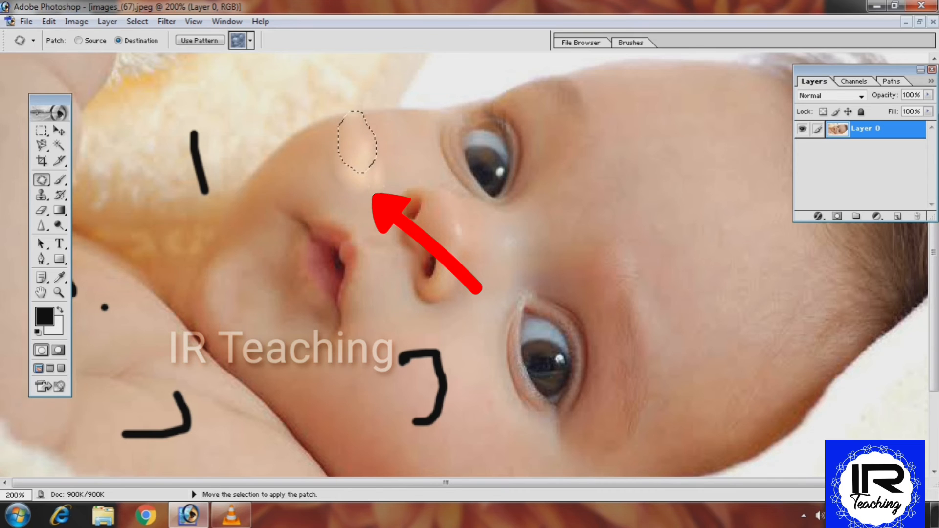
pyautogui.hotkey('ctrl', 'd')
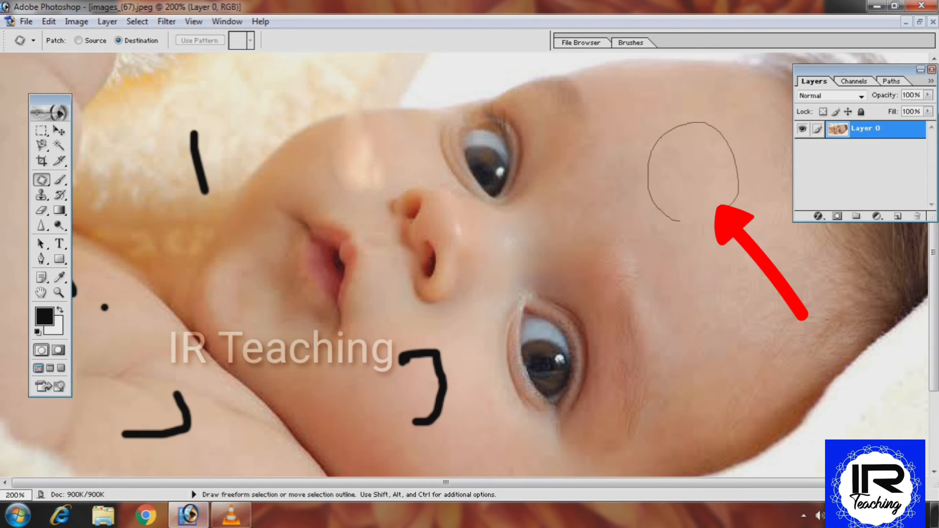
# Cover the pale blotch on the upper cheek with clean forehead skin, patch out the bracket-shaped mark on the lower cheek, and deselect.
pyautogui.moveTo(680, 221); pyautogui.dragTo(685, 227)
pyautogui.moveTo(693, 175)
pyautogui.mouseDown()
pyautogui.moveTo(571, 198)
pyautogui.moveTo(390, 185)
pyautogui.moveTo(350, 164)
pyautogui.moveTo(361, 162)
pyautogui.mouseUp()
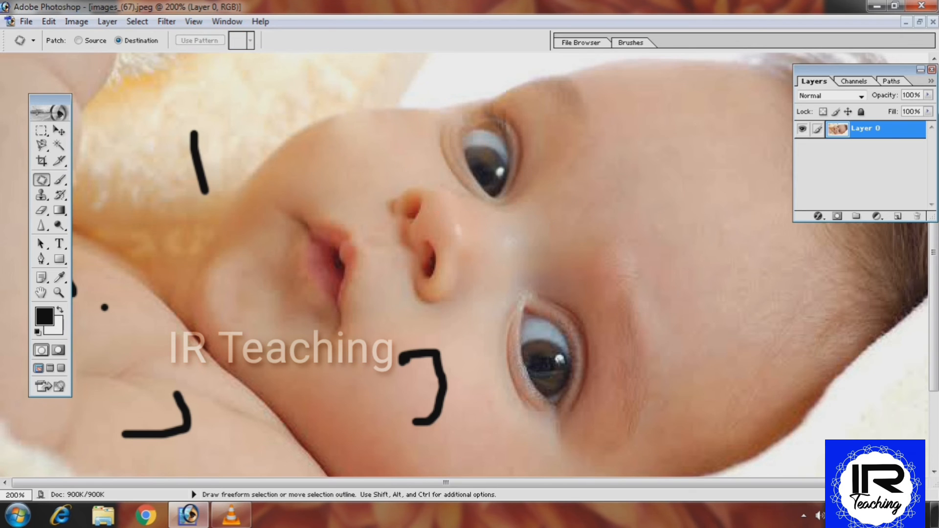
pyautogui.press('space')
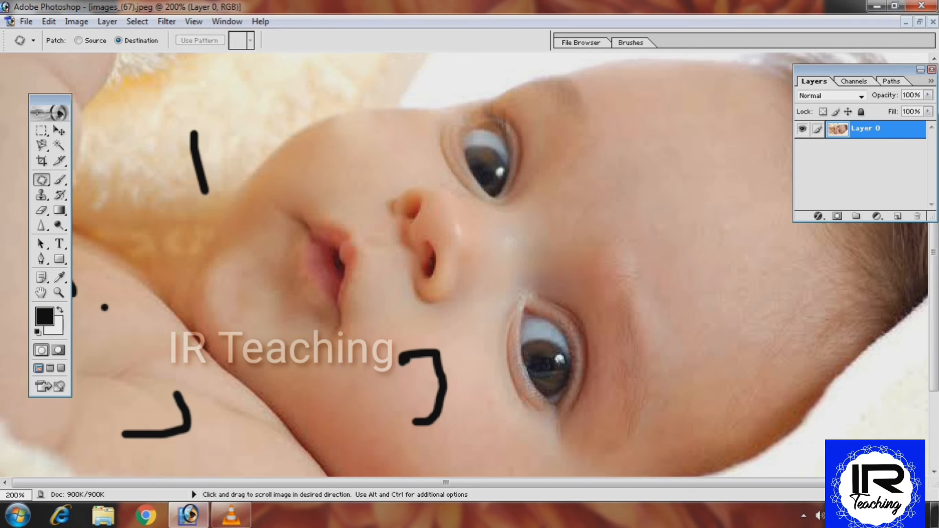
pyautogui.moveTo(470, 318); pyautogui.dragTo(469, 210)
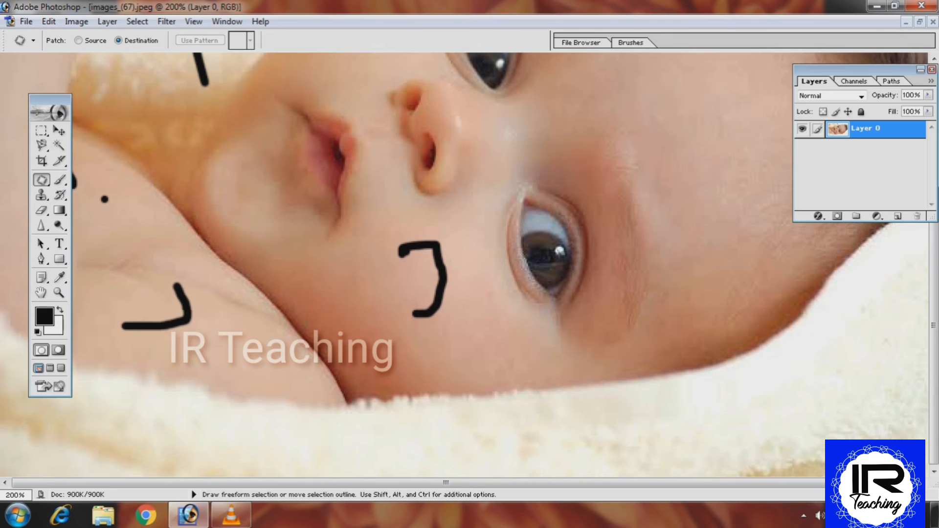
pyautogui.moveTo(359, 334)
pyautogui.mouseDown()
pyautogui.moveTo(327, 290)
pyautogui.moveTo(344, 257)
pyautogui.moveTo(376, 256)
pyautogui.moveTo(396, 323)
pyautogui.moveTo(326, 328)
pyautogui.moveTo(426, 270)
pyautogui.mouseUp()
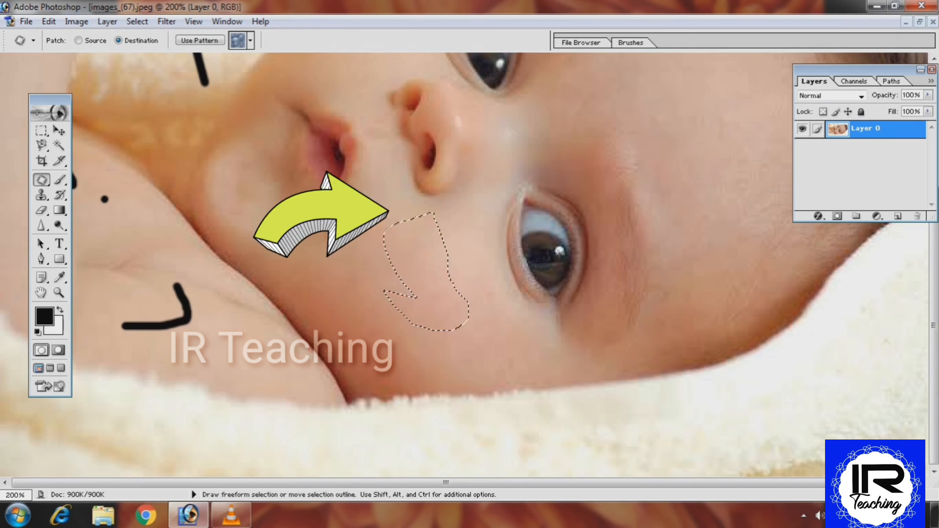
pyautogui.hotkey('ctrl', 'd')
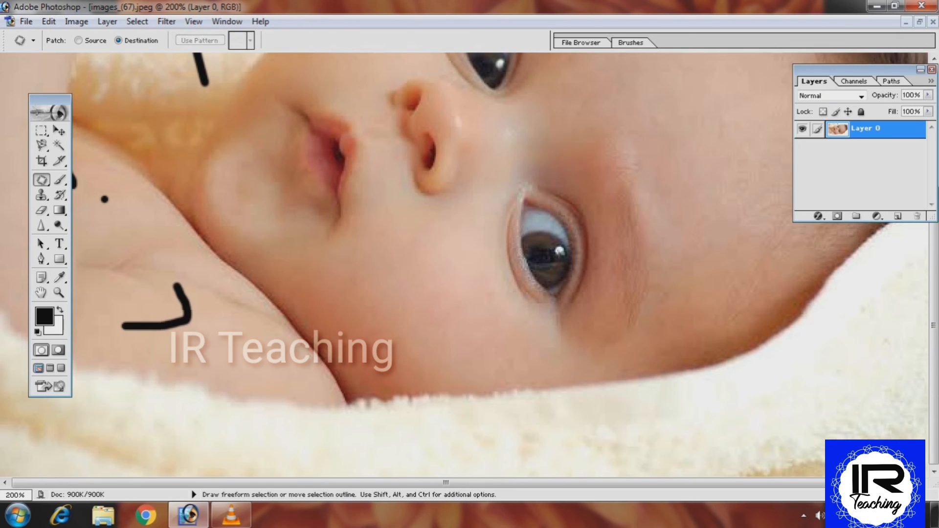
# Cover the row of short black strokes across the towel and white background with matching clean areas, and deselect.
pyautogui.press('space')
pyautogui.moveTo(427, 254); pyautogui.dragTo(427, 433)
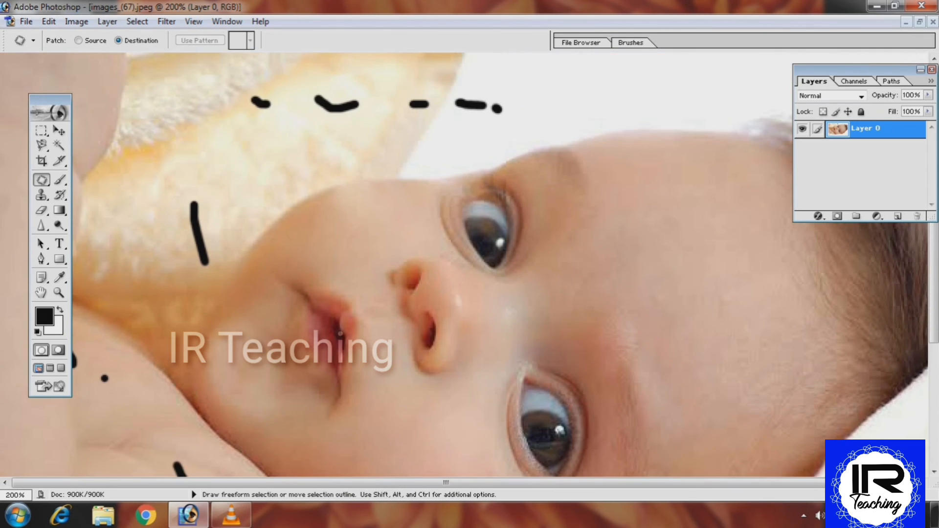
pyautogui.moveTo(250, 89); pyautogui.dragTo(268, 120)
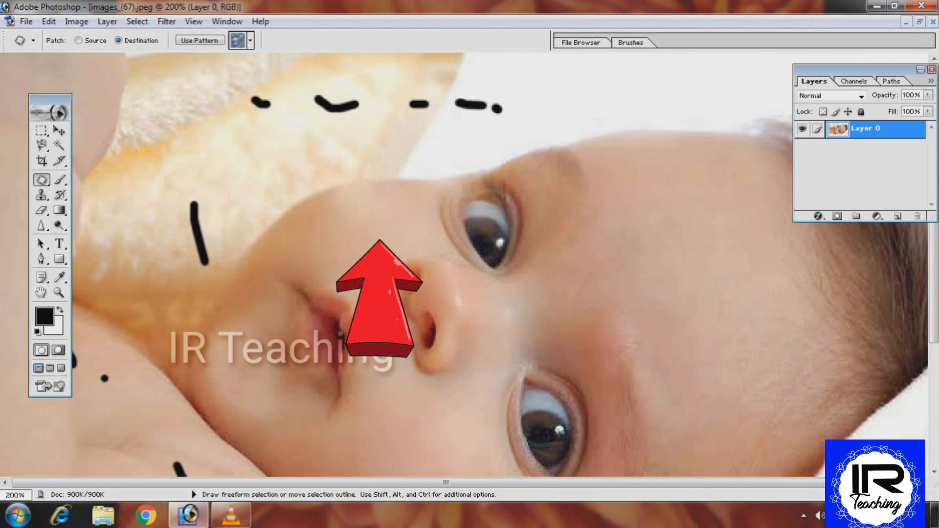
pyautogui.moveTo(274, 203)
pyautogui.mouseDown()
pyautogui.moveTo(238, 168)
pyautogui.moveTo(293, 175)
pyautogui.moveTo(263, 195)
pyautogui.moveTo(258, 108)
pyautogui.mouseUp()
pyautogui.moveTo(263, 168)
pyautogui.mouseDown()
pyautogui.moveTo(286, 124)
pyautogui.moveTo(292, 147)
pyautogui.moveTo(264, 168)
pyautogui.moveTo(339, 100)
pyautogui.moveTo(482, 105)
pyautogui.mouseUp()
pyautogui.hotkey('ctrl', 'd')
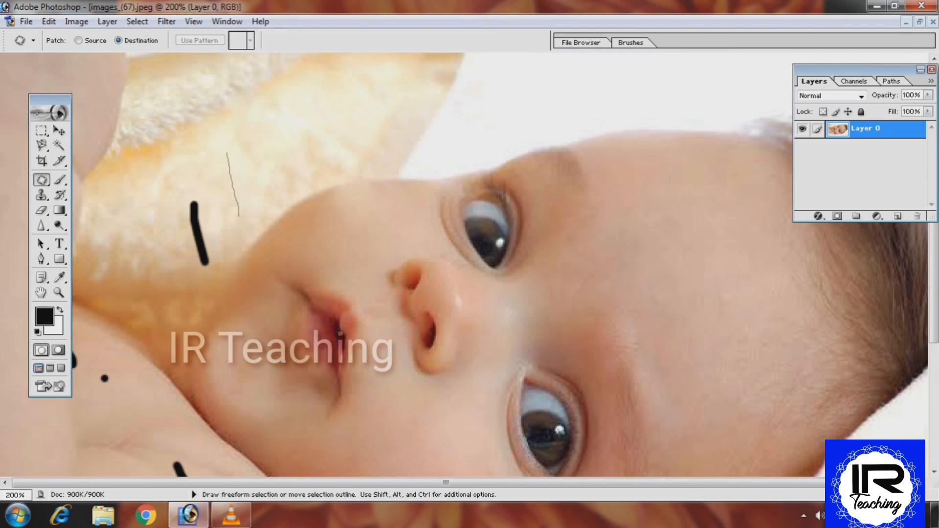
# Outline clean towel texture, patch it over the black vertical stroke beside the baby's chin, and deselect.
pyautogui.moveTo(260, 221); pyautogui.dragTo(254, 221)
pyautogui.moveTo(250, 172); pyautogui.dragTo(197, 227)
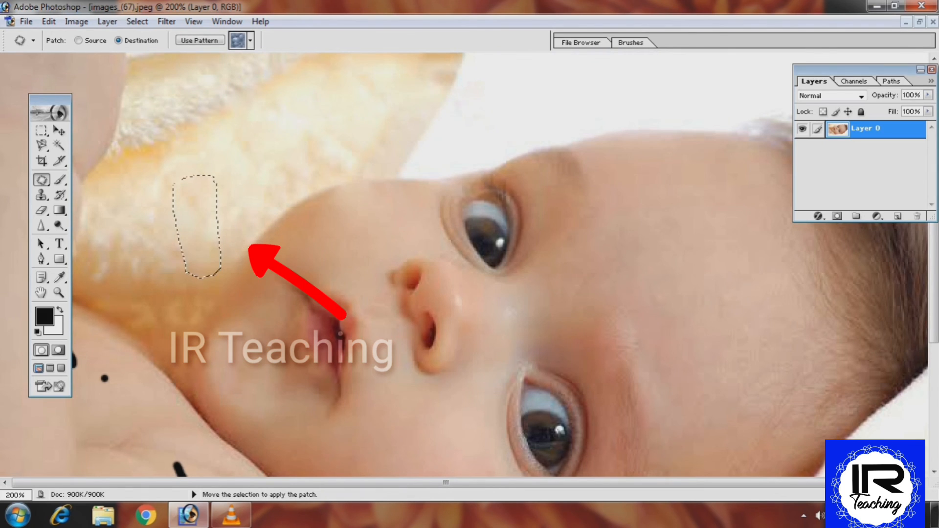
pyautogui.hotkey('ctrl', 'd')
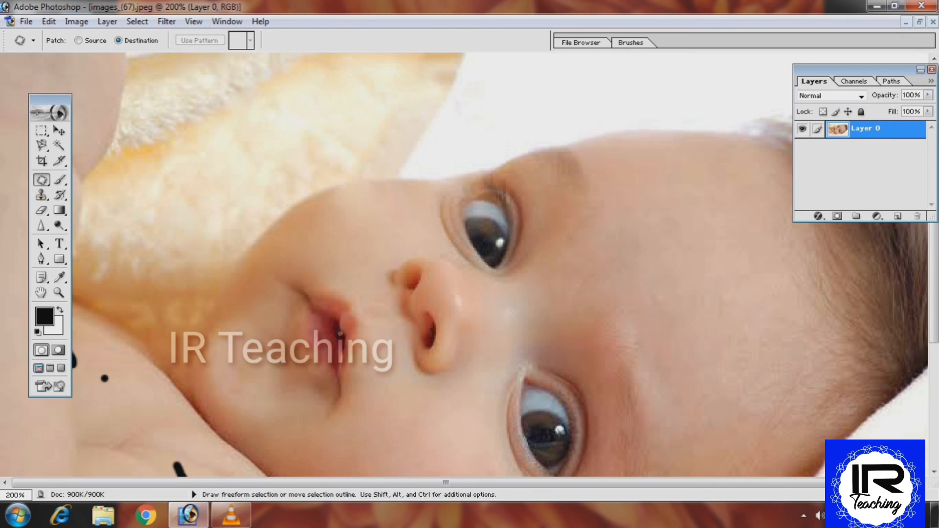
# Hide the panels, patch clean skin over the hook-shaped mark and the small dot on the baby's chest, and deselect.
pyautogui.press('Tab')
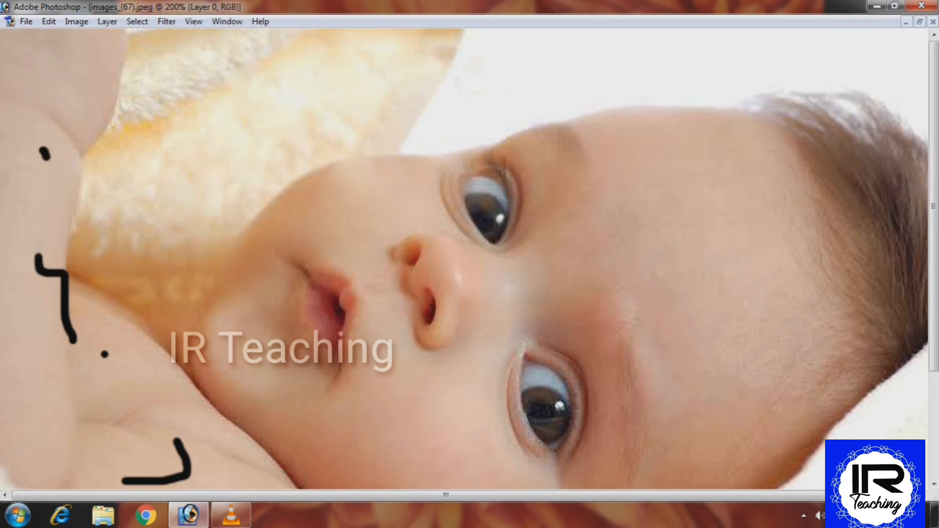
pyautogui.hotkey('ctrl', '-')
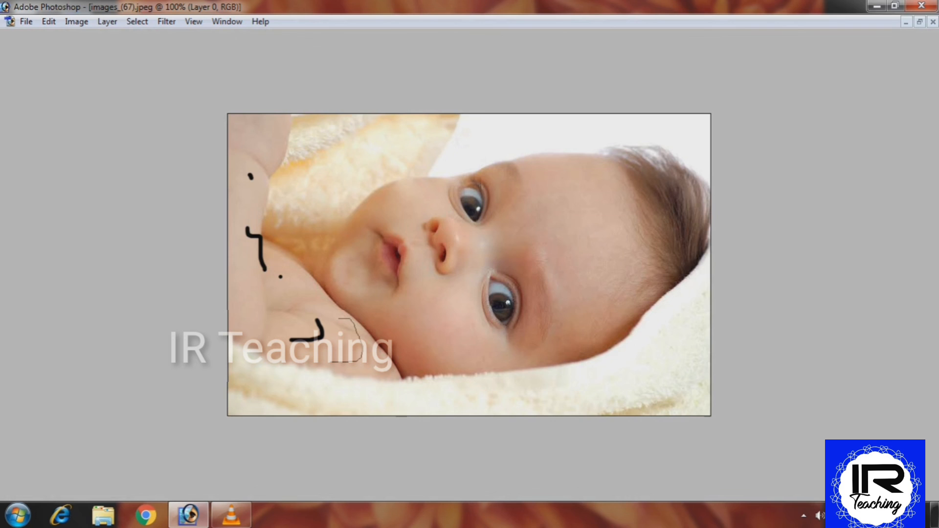
pyautogui.moveTo(342, 346); pyautogui.dragTo(345, 345)
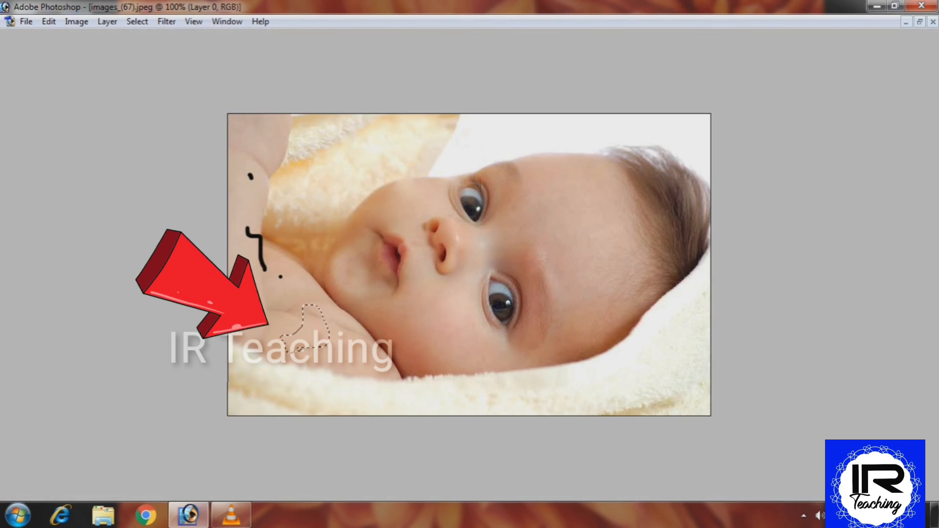
pyautogui.moveTo(270, 274); pyautogui.dragTo(275, 293)
pyautogui.hotkey('ctrl', 'd')
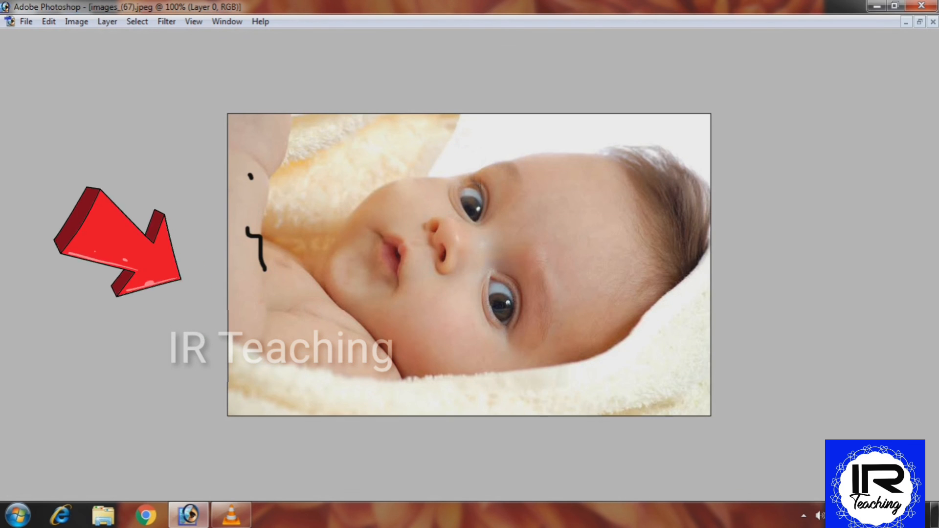
# Patch clean skin over the zigzag stroke and the remaining black dot on the baby's arm.
pyautogui.moveTo(238, 252)
pyautogui.mouseDown()
pyautogui.moveTo(251, 267)
pyautogui.moveTo(254, 317)
pyautogui.moveTo(231, 310)
pyautogui.moveTo(228, 264)
pyautogui.moveTo(238, 252)
pyautogui.mouseUp()
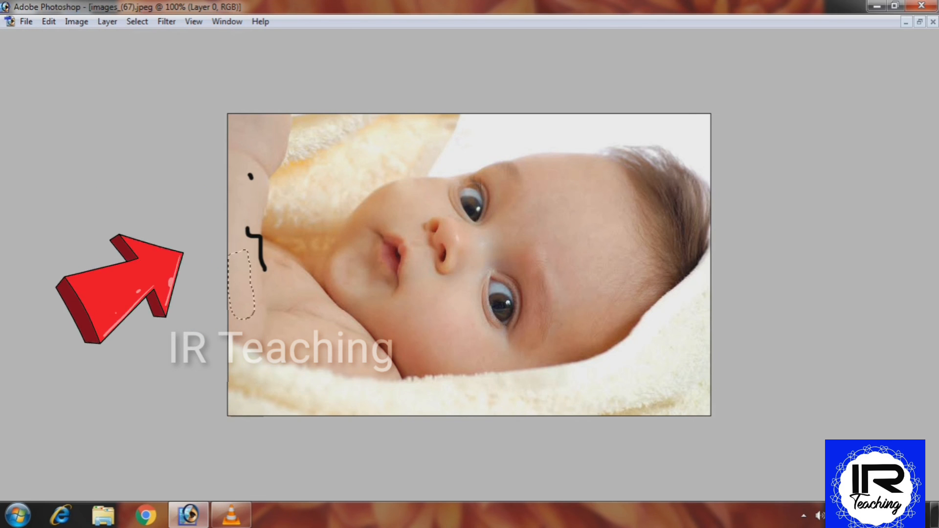
pyautogui.moveTo(242, 287); pyautogui.dragTo(260, 254)
pyautogui.hotkey('ctrl', 'd')
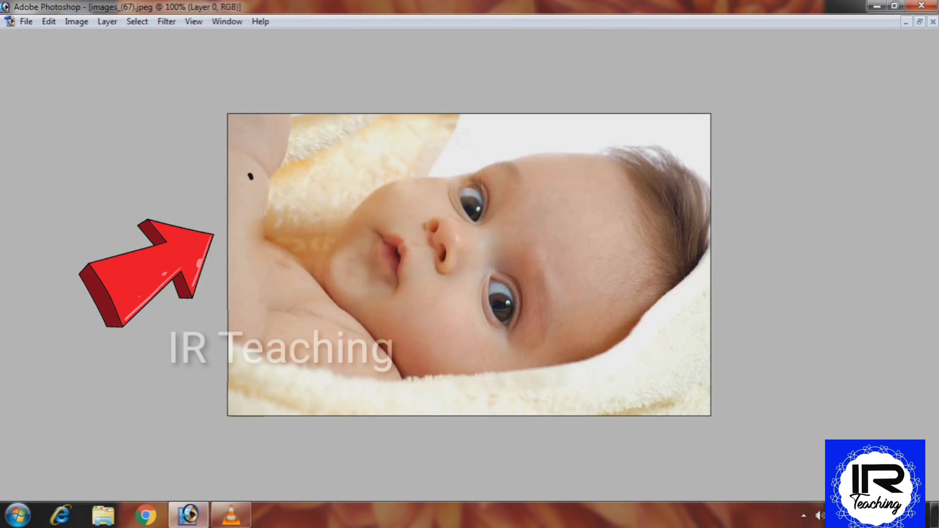
pyautogui.moveTo(242, 197)
pyautogui.mouseDown()
pyautogui.moveTo(252, 225)
pyautogui.moveTo(236, 201)
pyautogui.mouseUp()
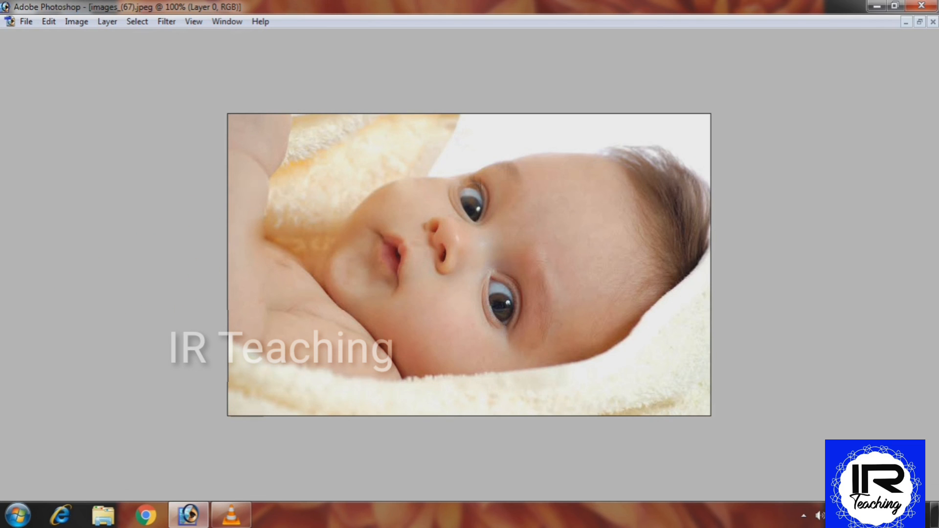
pyautogui.hotkey('ctrl', '+')
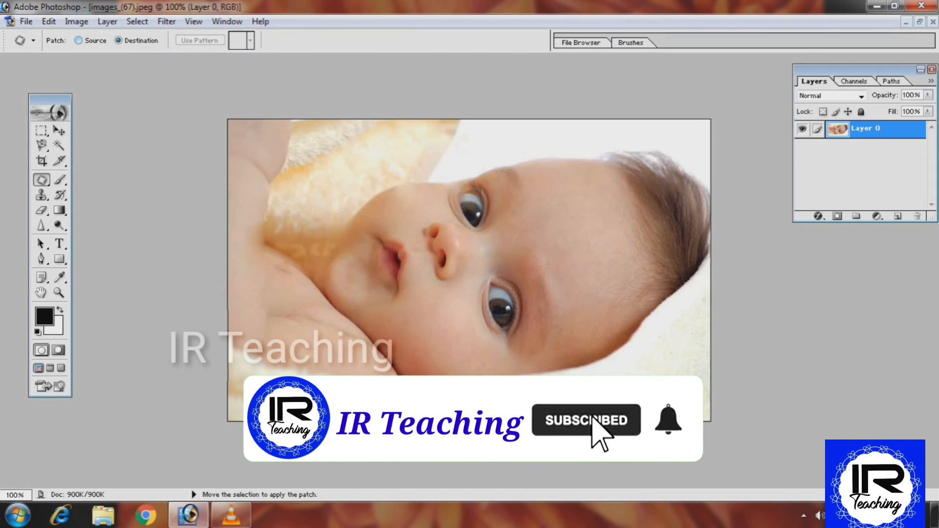
pyautogui.click(78, 40)
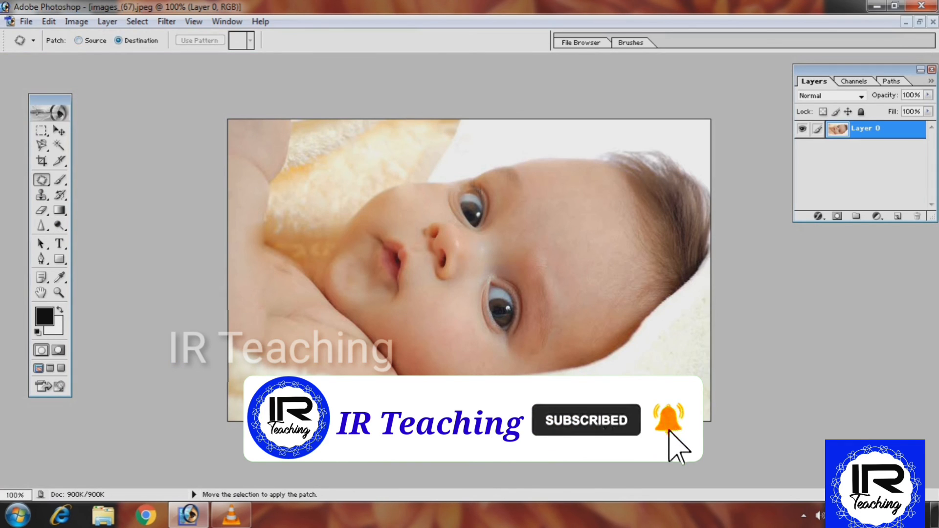